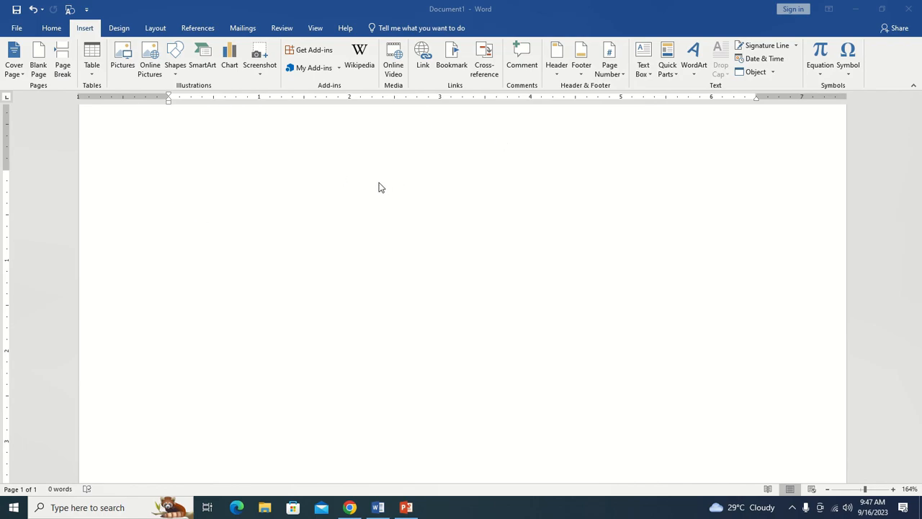
# Insert a 10 by 5 table from the table grid and undo the insertion.
pyautogui.click(91, 75)
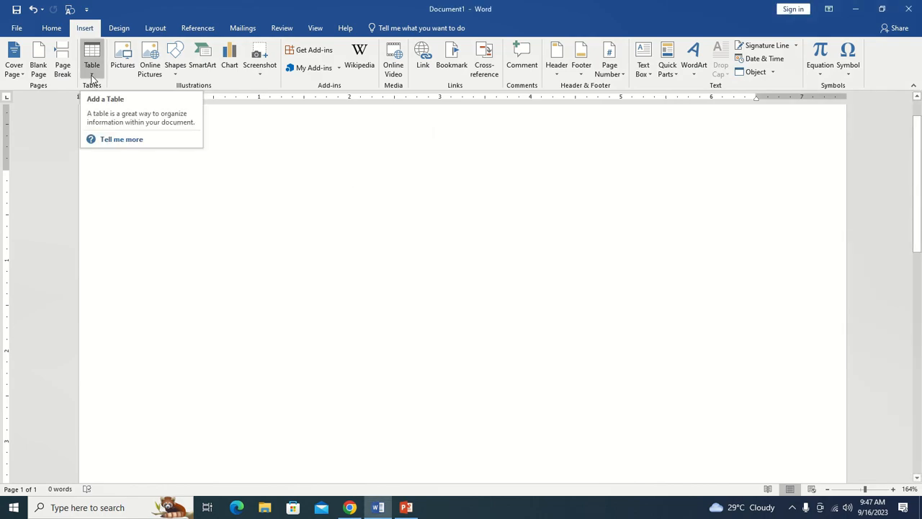
pyautogui.click(92, 78)
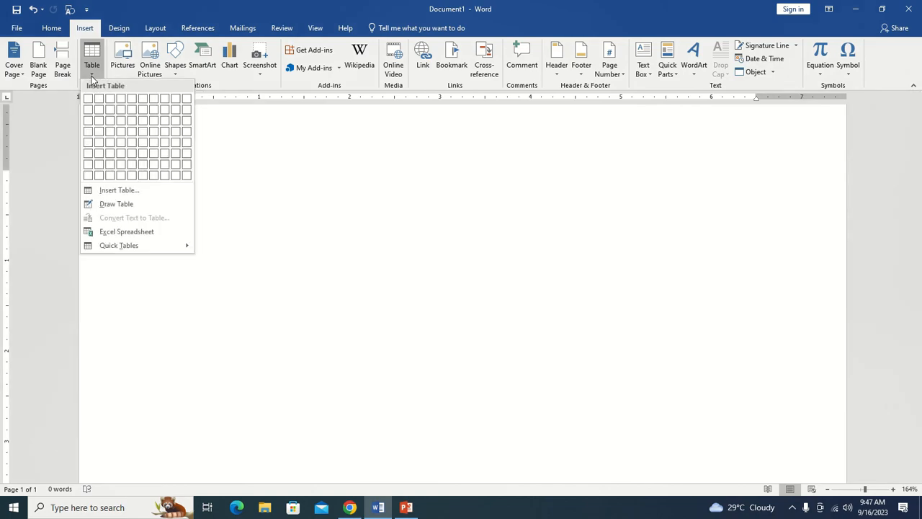
pyautogui.click(188, 151)
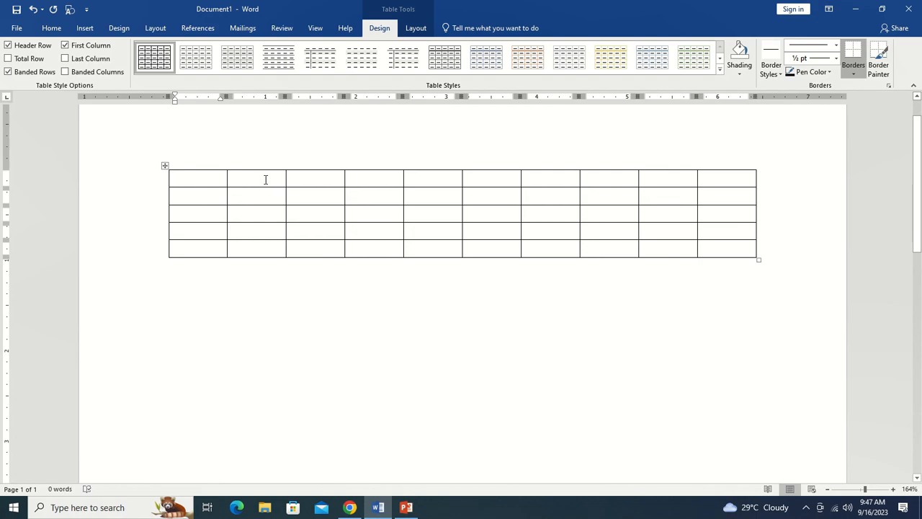
pyautogui.hotkey('ctrl', 'z')
# Insert a table with 5 columns and 8 rows through the Insert Table dialog.
pyautogui.click(85, 27)
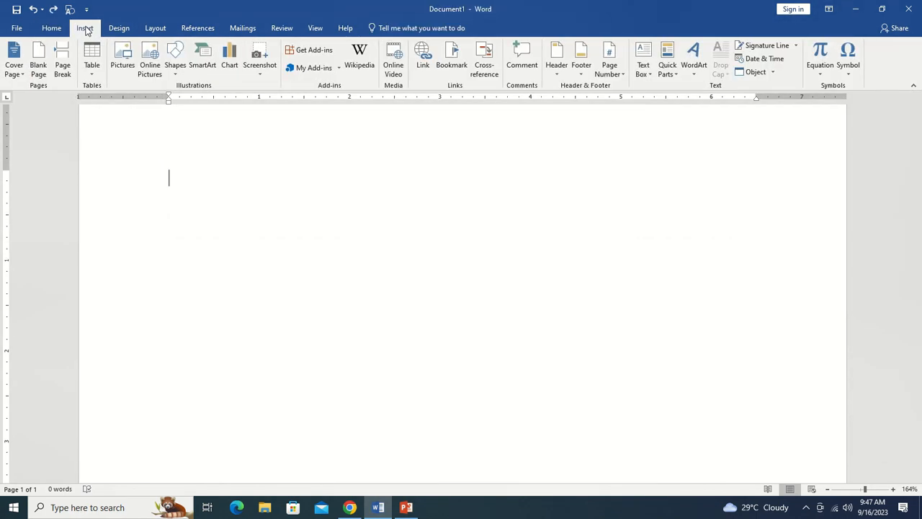
pyautogui.click(92, 69)
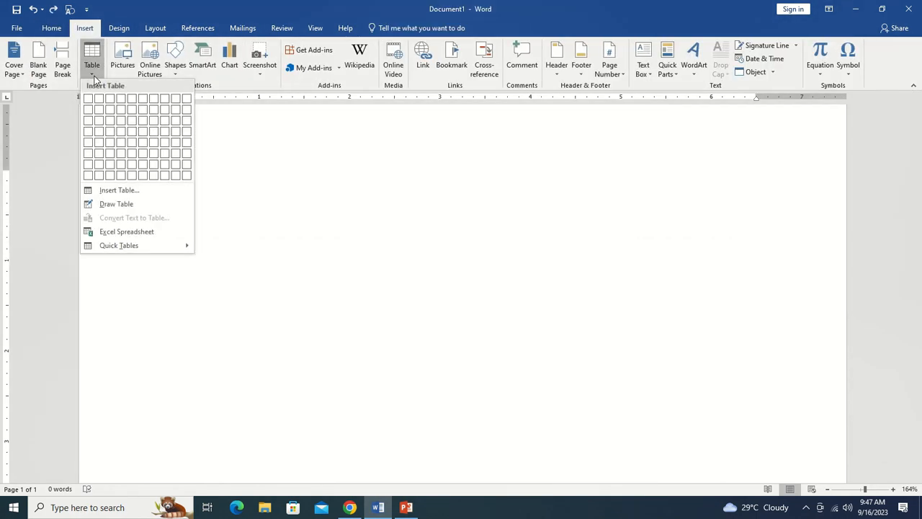
pyautogui.click(143, 192)
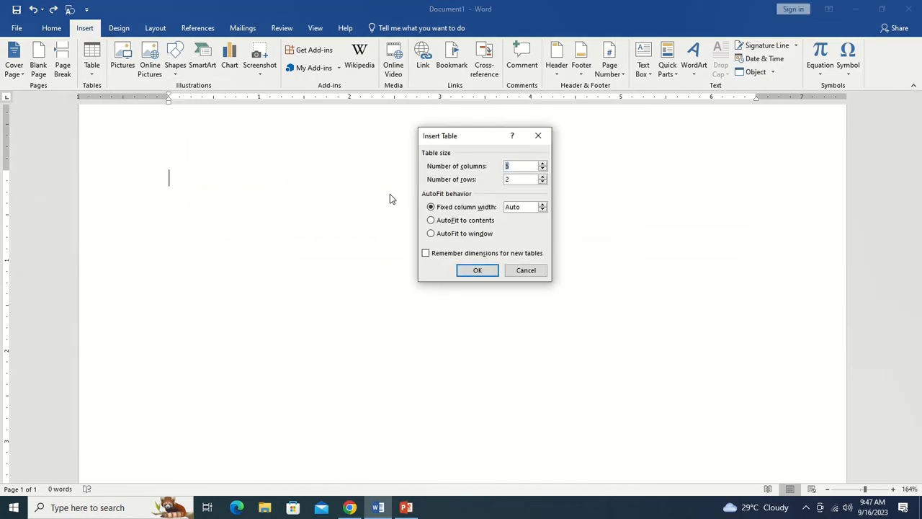
pyautogui.moveTo(479, 137); pyautogui.dragTo(409, 118)
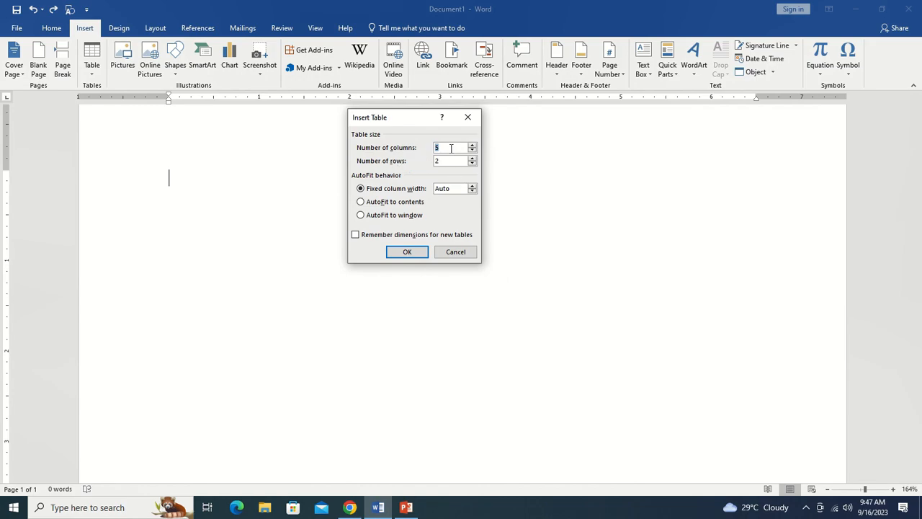
pyautogui.press('Tab')
pyautogui.write('8')
pyautogui.click(414, 258)
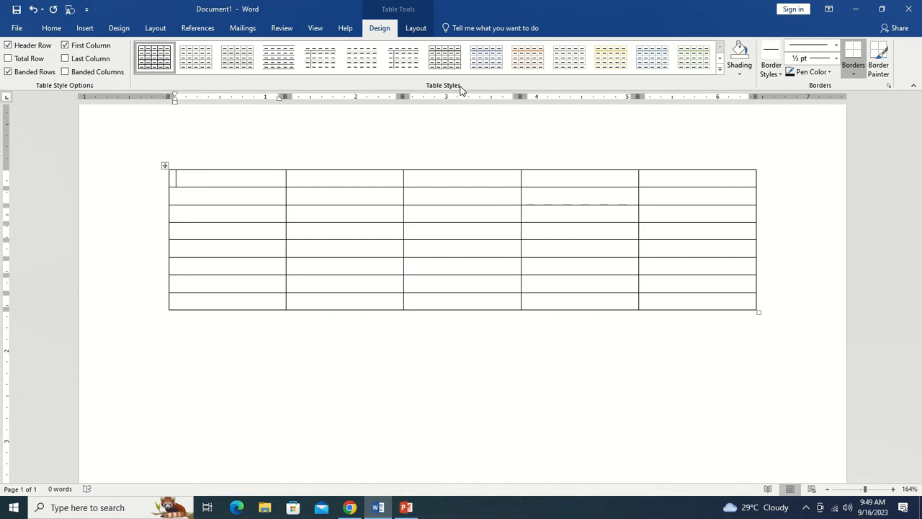
# Browse the table style gallery, then select the second row and look through the shading colours without applying one.
pyautogui.click(719, 69)
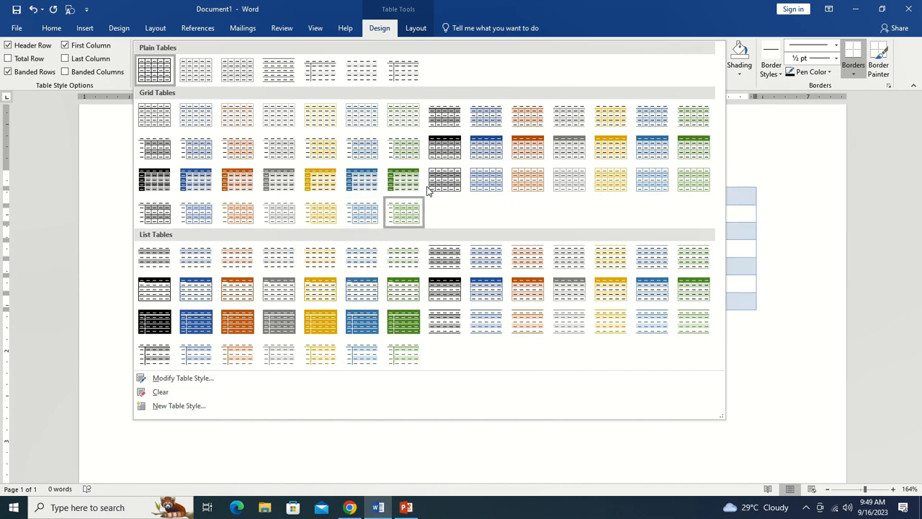
pyautogui.click(805, 173)
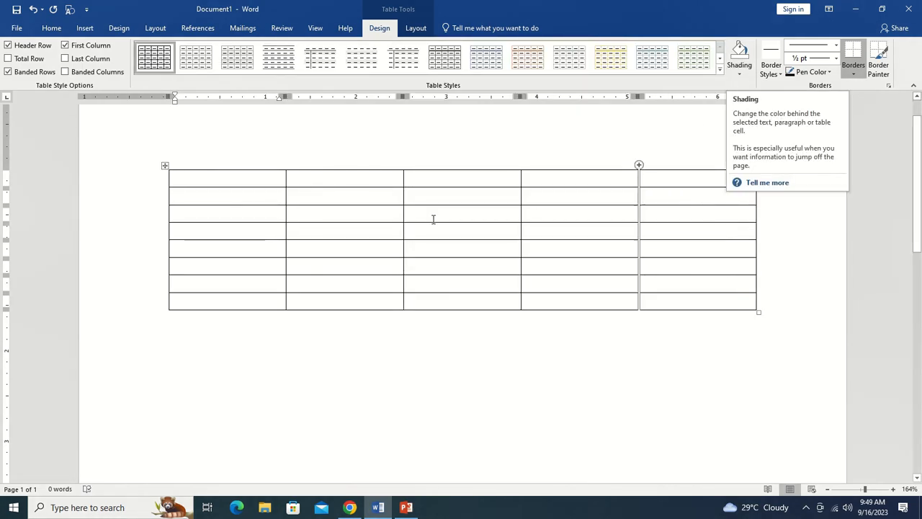
pyautogui.moveTo(227, 191); pyautogui.dragTo(718, 205)
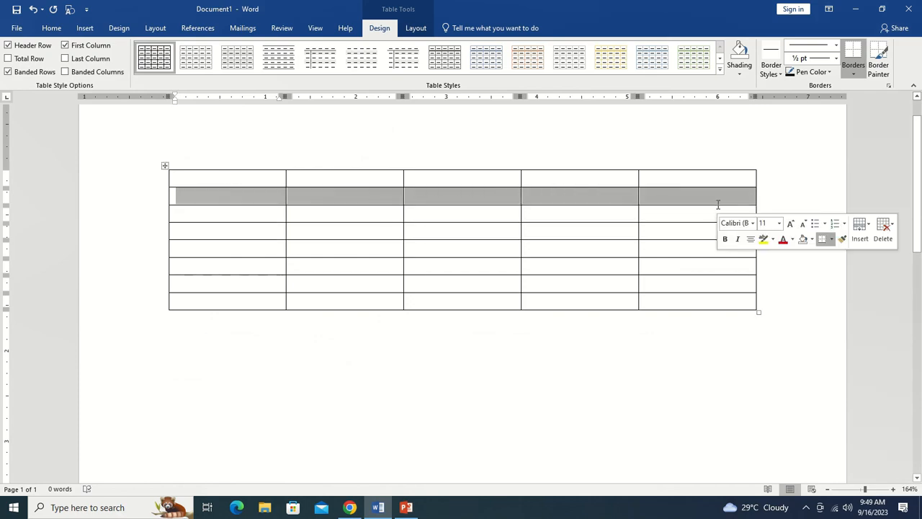
pyautogui.click(747, 75)
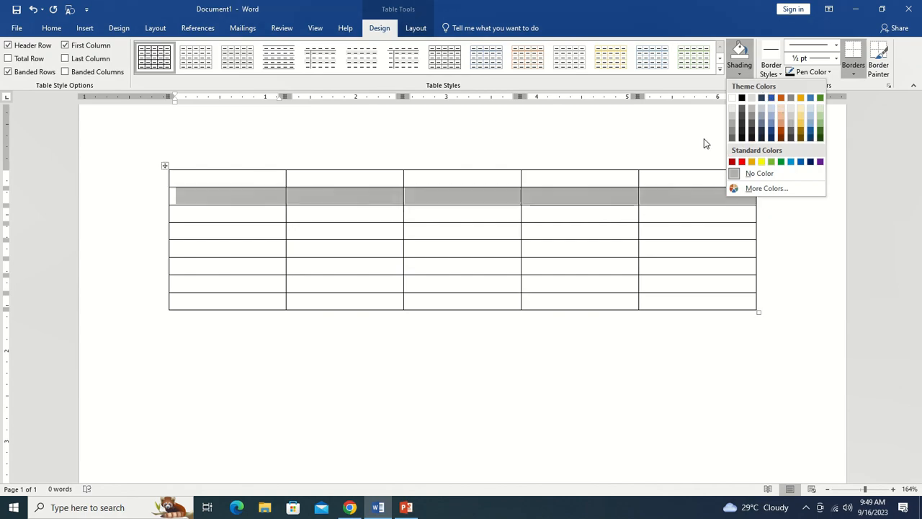
pyautogui.press('Escape')
# Browse the border styles, line styles and line weights available for the selected row.
pyautogui.click(783, 75)
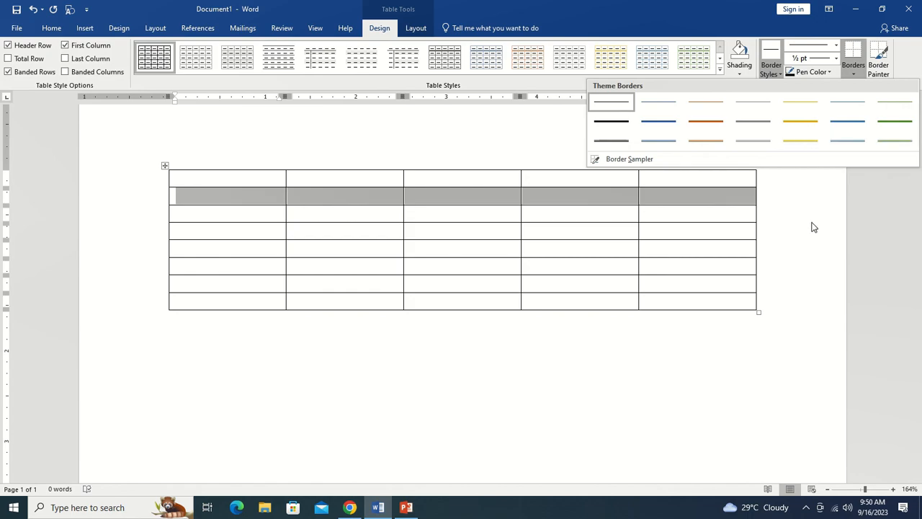
pyautogui.click(827, 263)
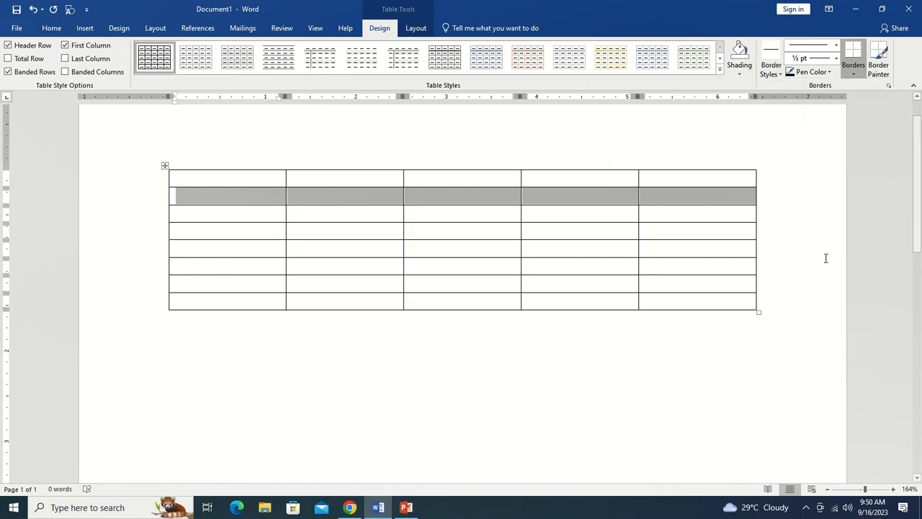
pyautogui.click(837, 46)
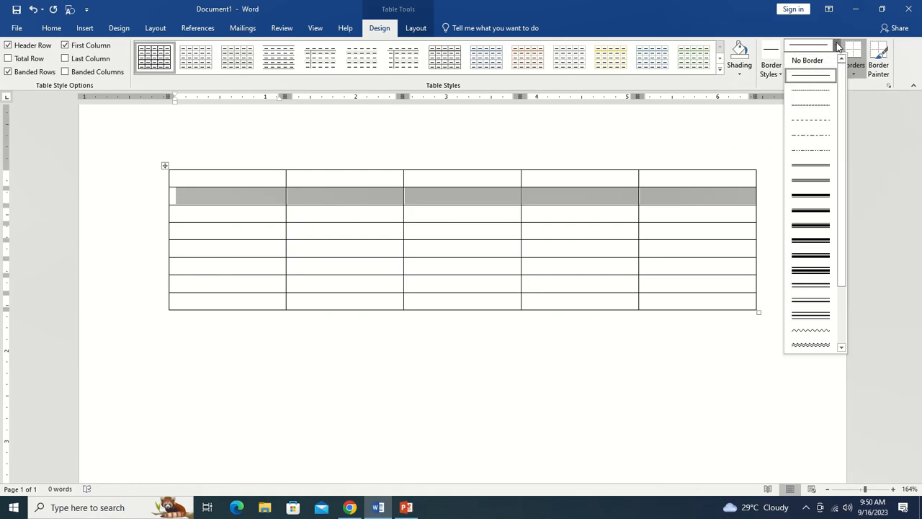
pyautogui.moveTo(845, 116); pyautogui.dragTo(845, 172)
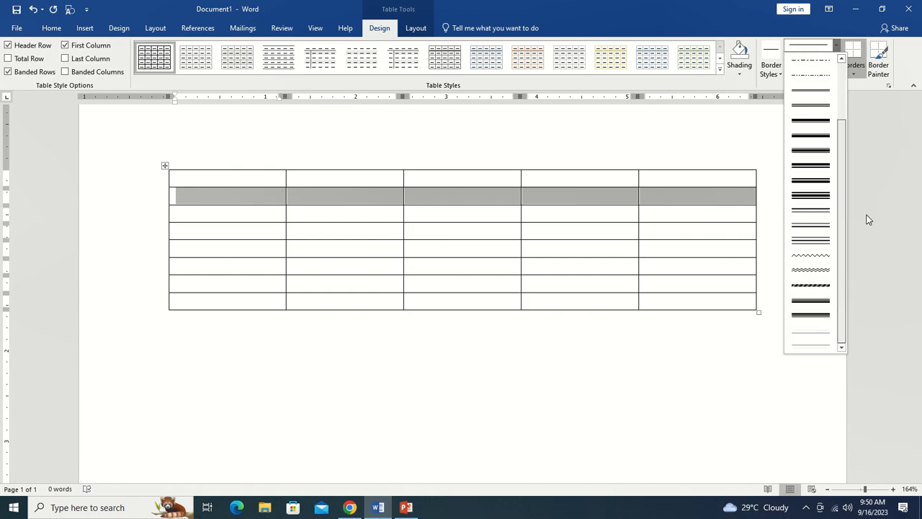
pyautogui.click(811, 173)
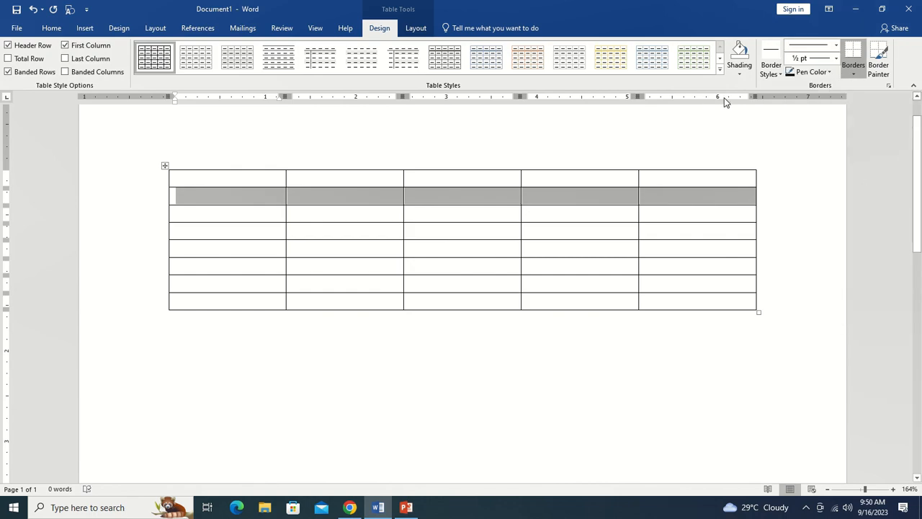
pyautogui.click(837, 58)
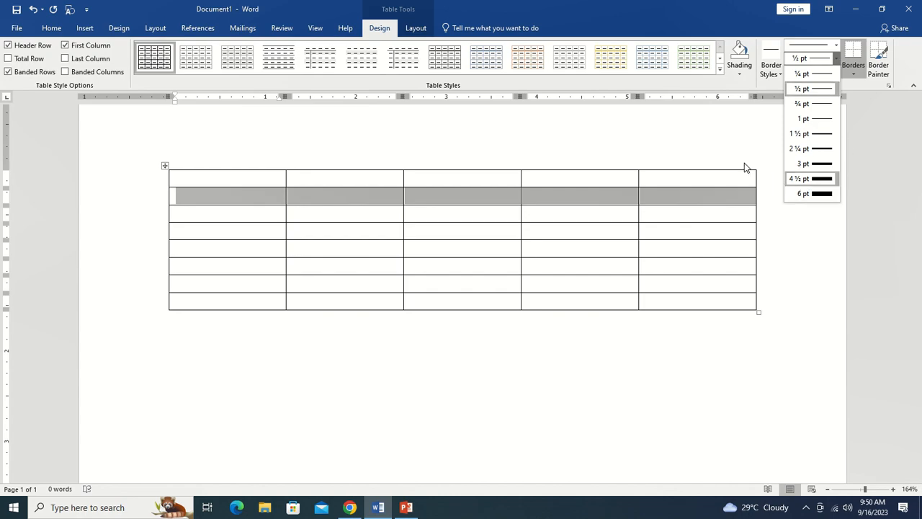
pyautogui.click(812, 178)
pyautogui.click(858, 75)
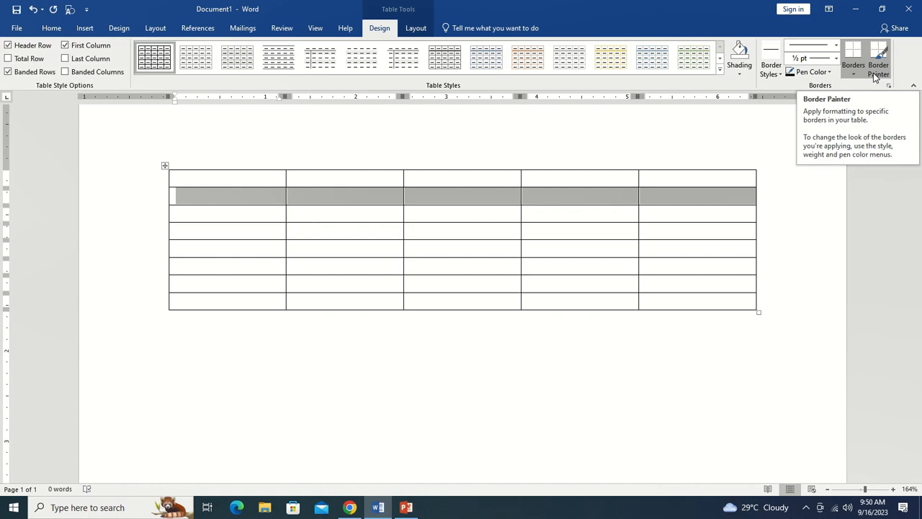
# Explore the table Select options, place the cursor in the first cell and turn on View Gridlines.
pyautogui.click(422, 31)
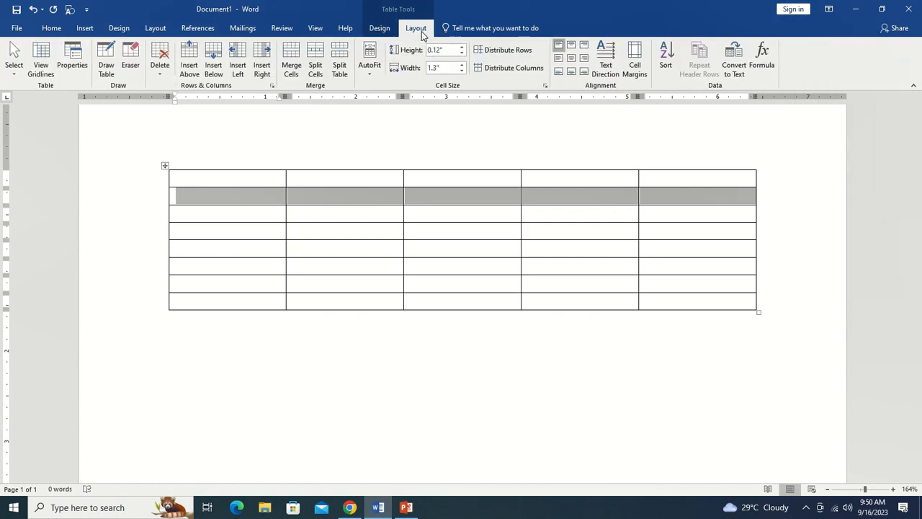
pyautogui.click(17, 72)
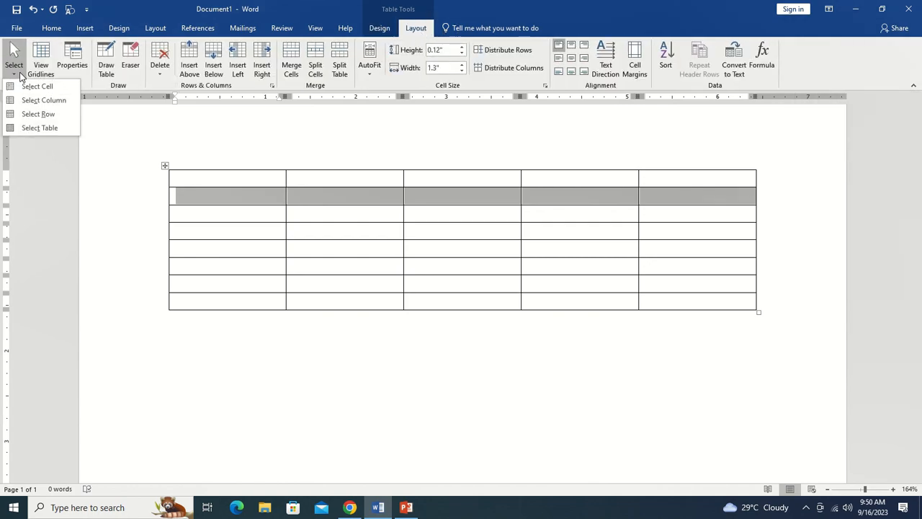
pyautogui.click(106, 175)
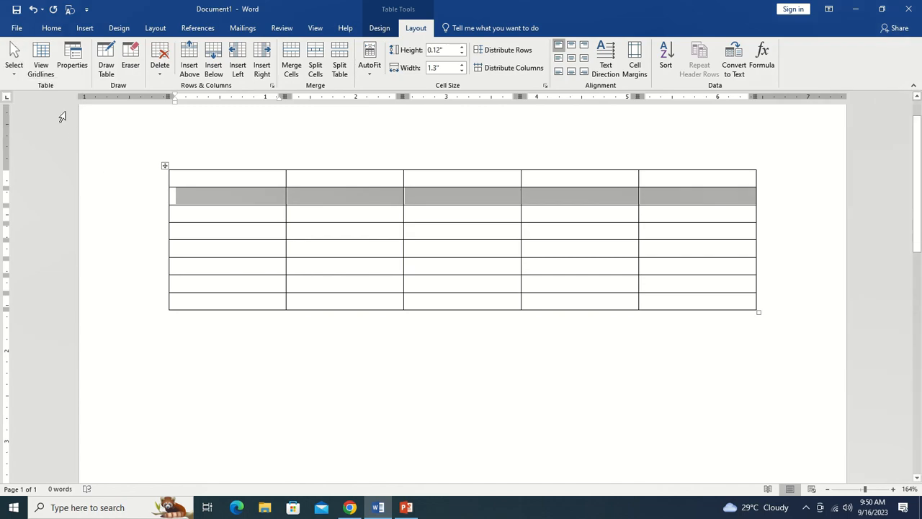
pyautogui.click(190, 184)
pyautogui.click(14, 72)
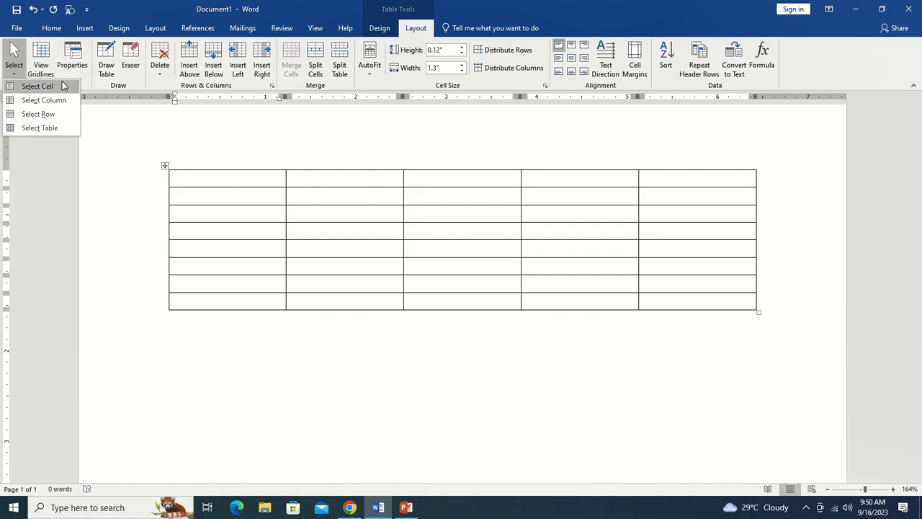
pyautogui.click(98, 140)
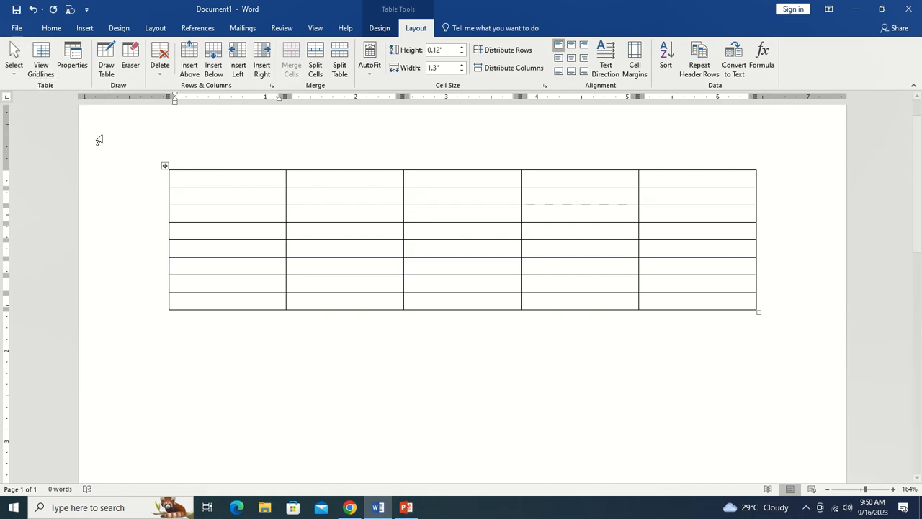
pyautogui.click(46, 76)
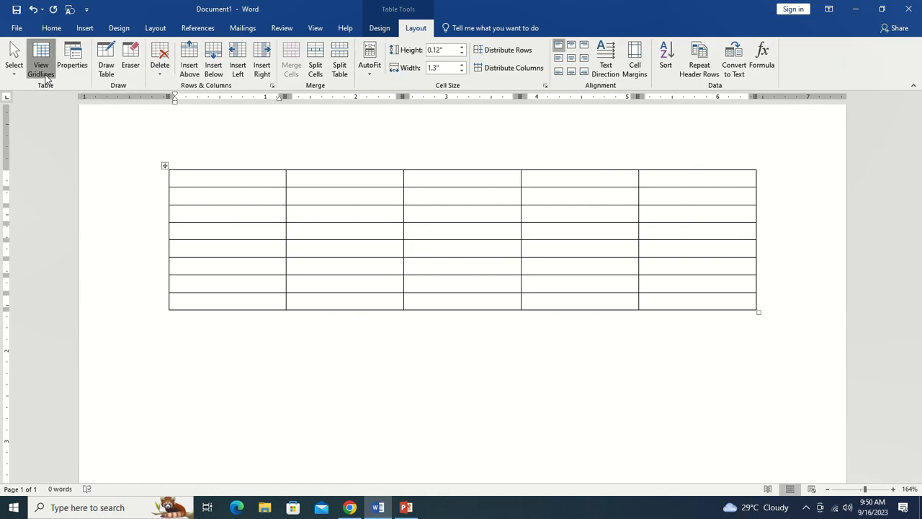
# Select the whole table and preview the Borders options without applying any.
pyautogui.click(164, 166)
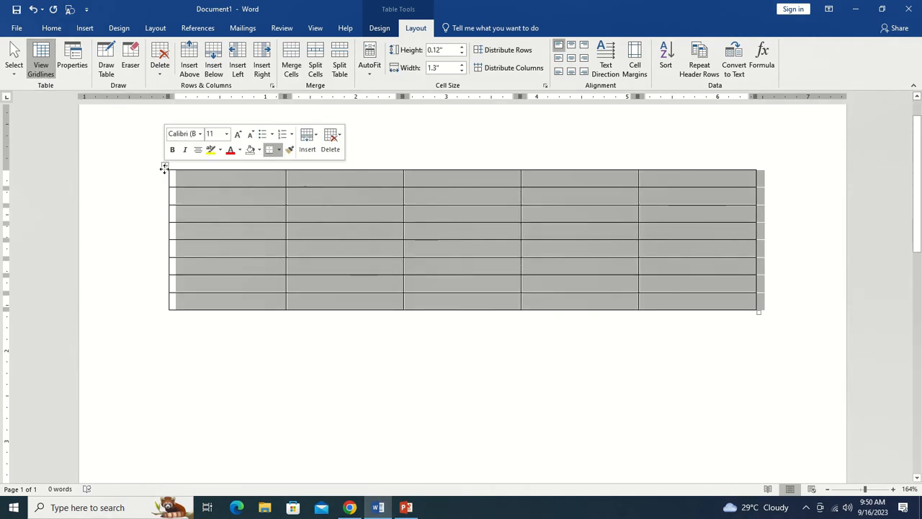
pyautogui.click(379, 28)
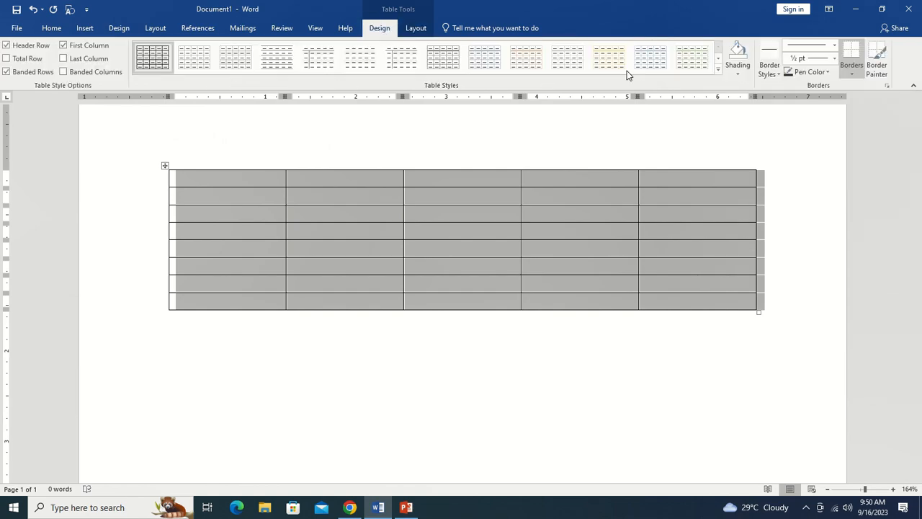
pyautogui.click(854, 73)
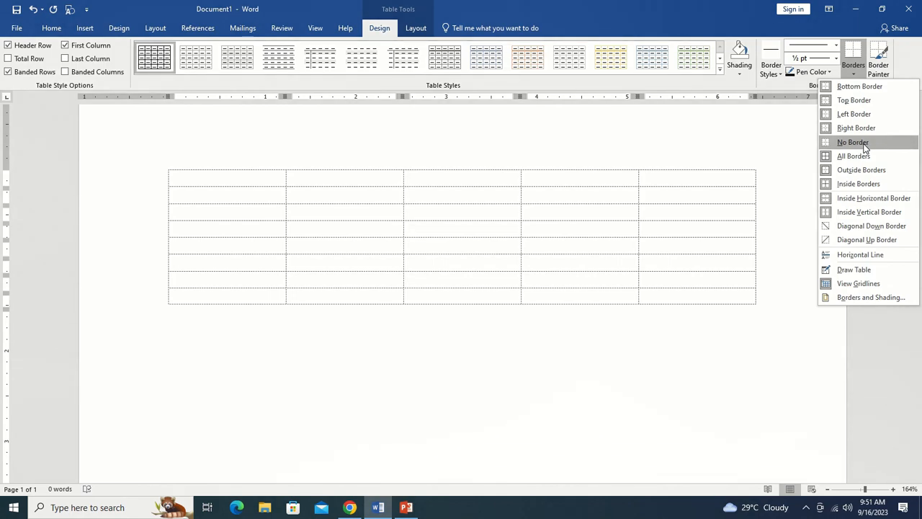
pyautogui.click(558, 139)
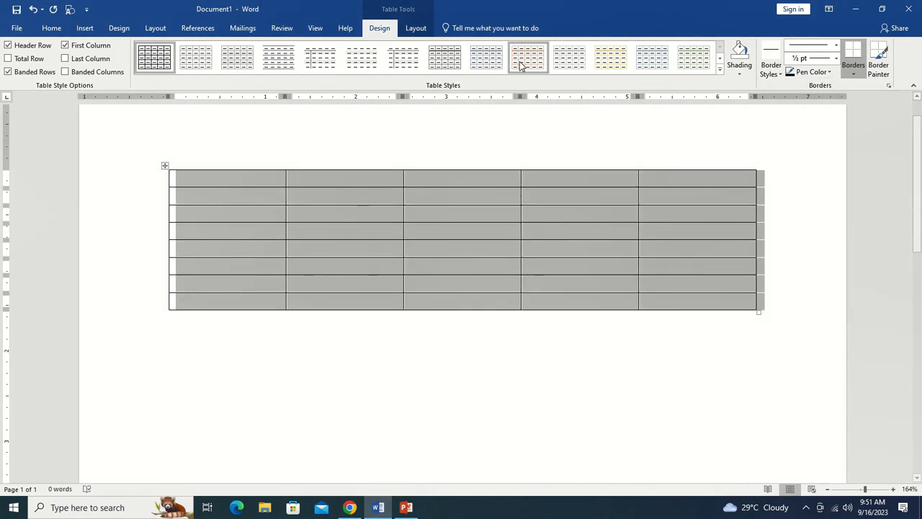
# Open the Table Properties dialog to review its options and cancel it.
pyautogui.click(416, 28)
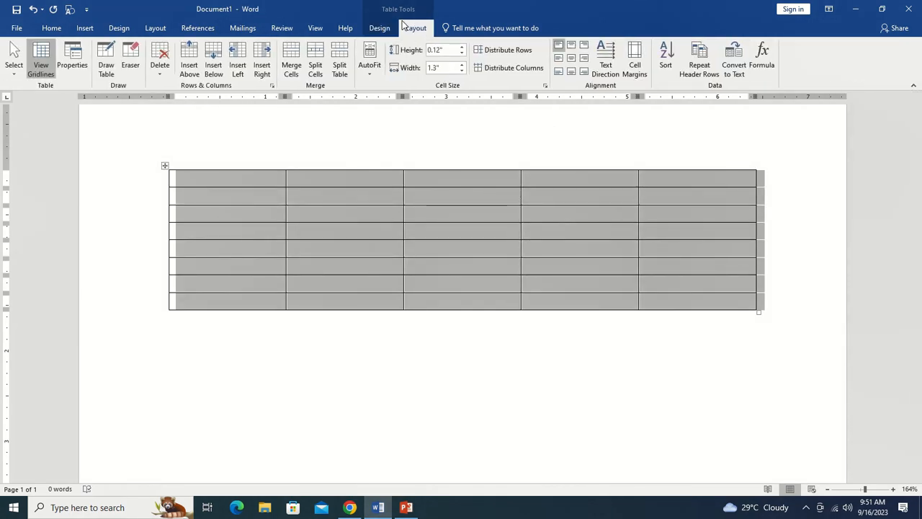
pyautogui.click(87, 69)
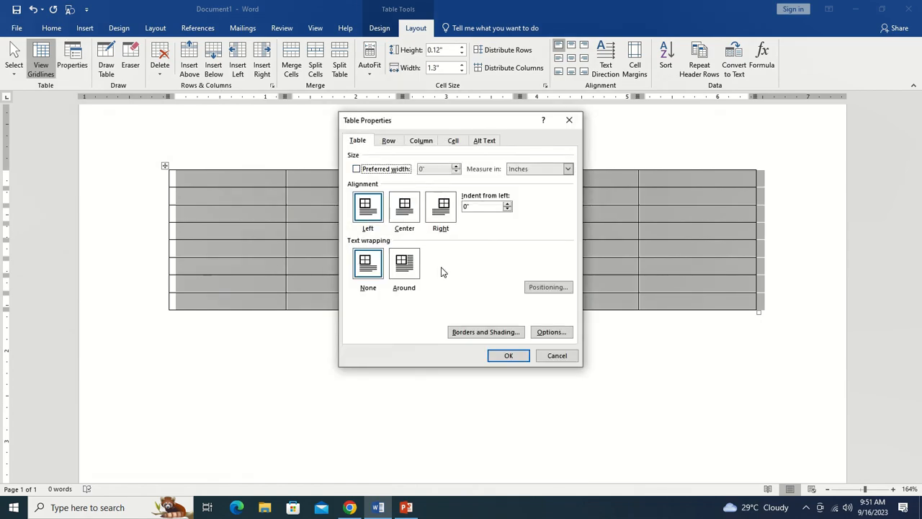
pyautogui.click(556, 356)
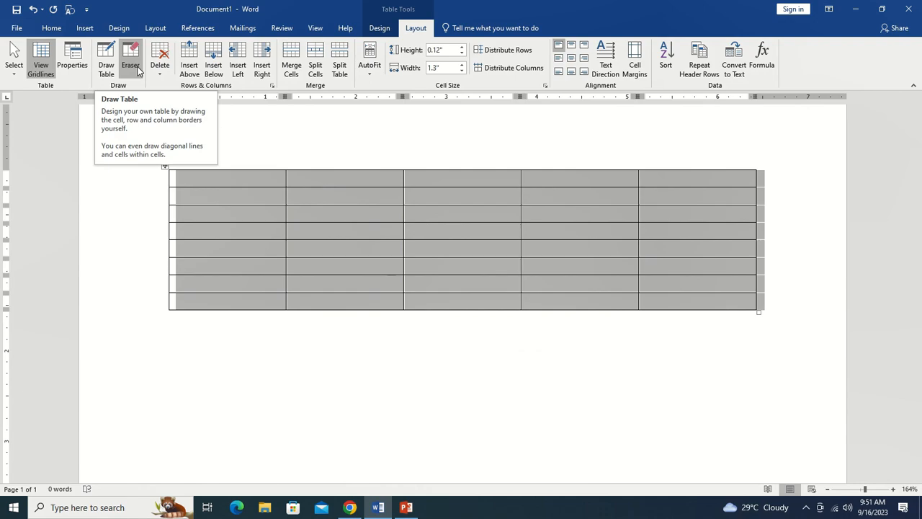
# Review the Delete options for the table and place the cursor back in the first cell.
pyautogui.click(159, 71)
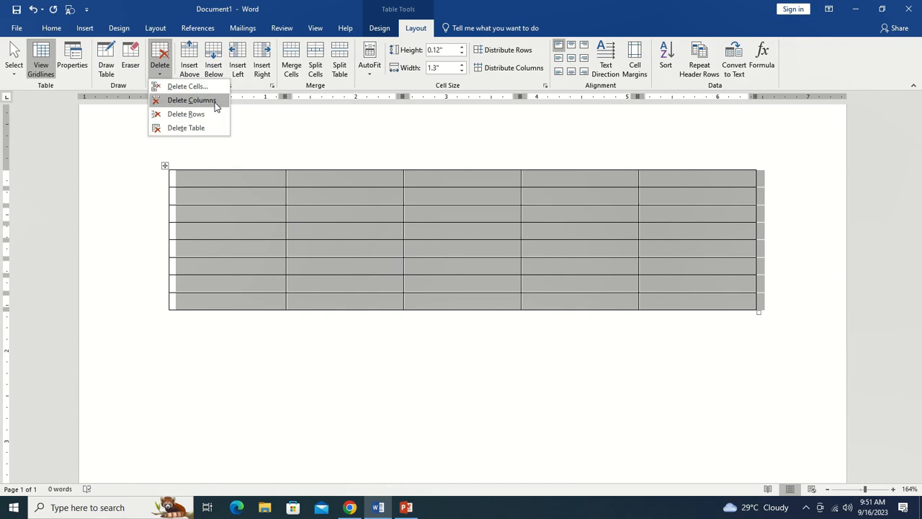
pyautogui.click(315, 142)
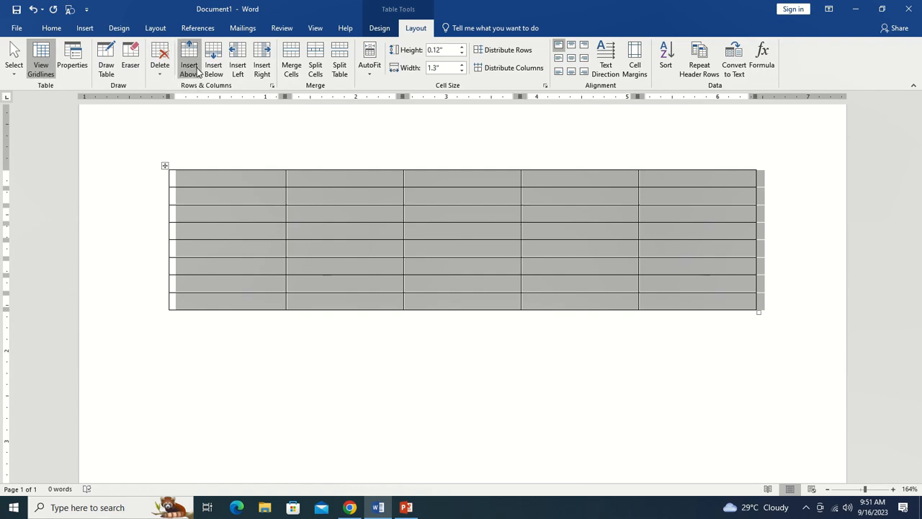
pyautogui.click(200, 184)
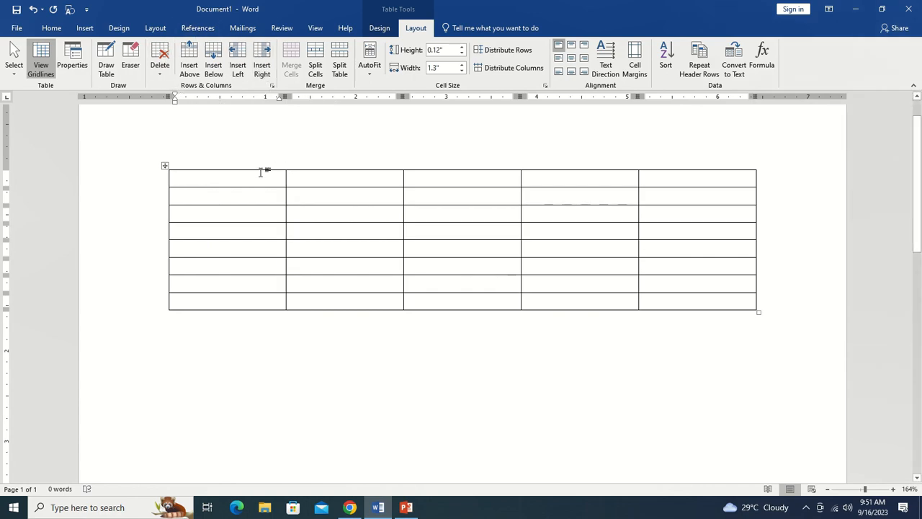
# Merge the first two cells of the top row, then split the merged cell into 5 columns.
pyautogui.moveTo(267, 180); pyautogui.dragTo(324, 180)
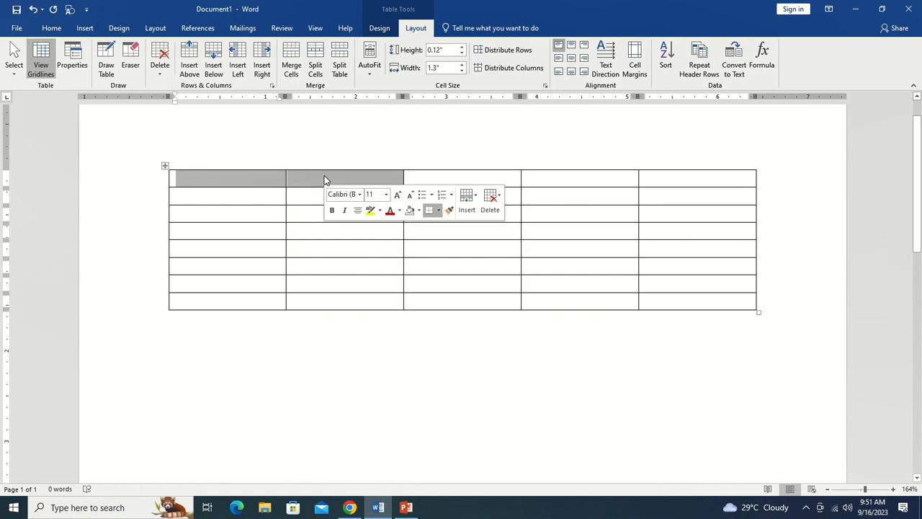
pyautogui.click(296, 66)
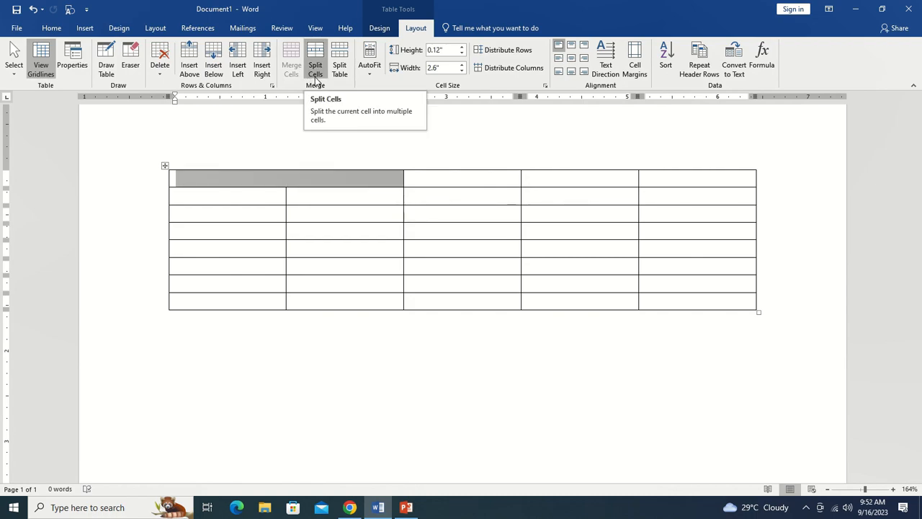
pyautogui.click(316, 72)
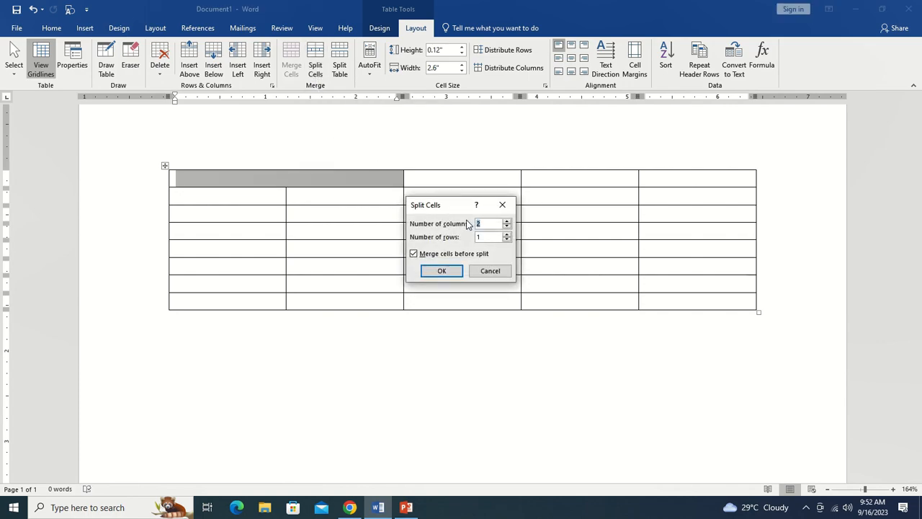
pyautogui.write('5')
pyautogui.click(446, 272)
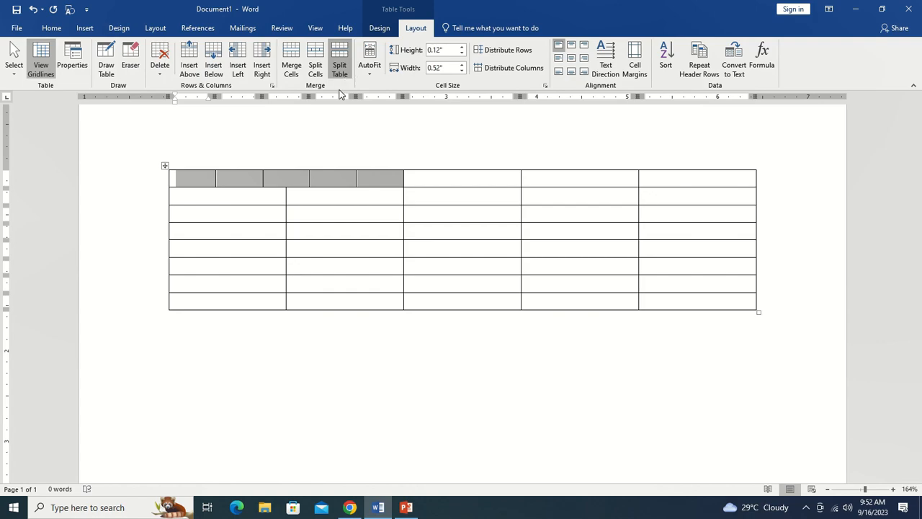
# Split the table above the fourth row, then undo the split.
pyautogui.click(182, 235)
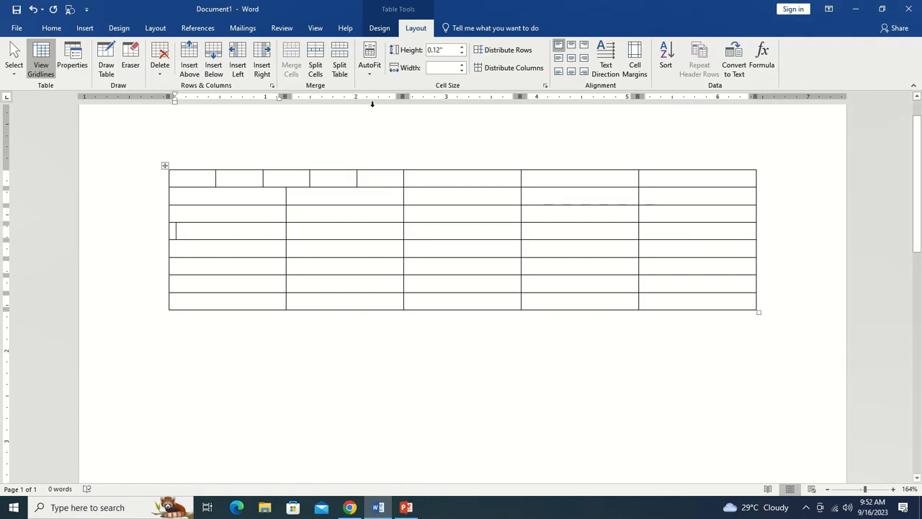
pyautogui.click(340, 64)
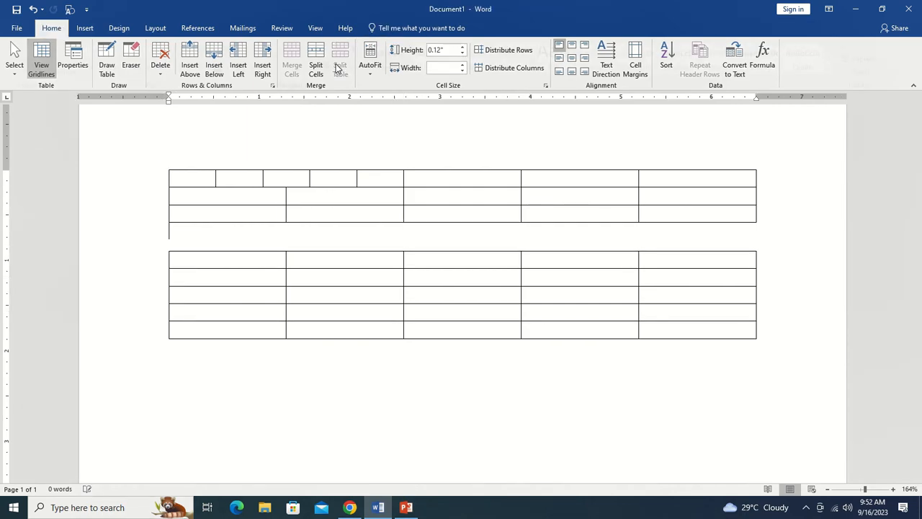
pyautogui.click(235, 256)
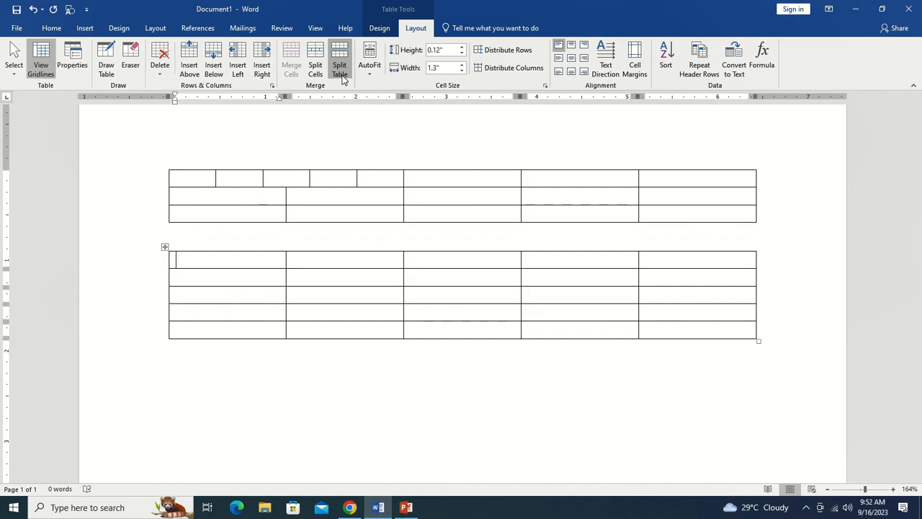
pyautogui.hotkey('ctrl', 'z')
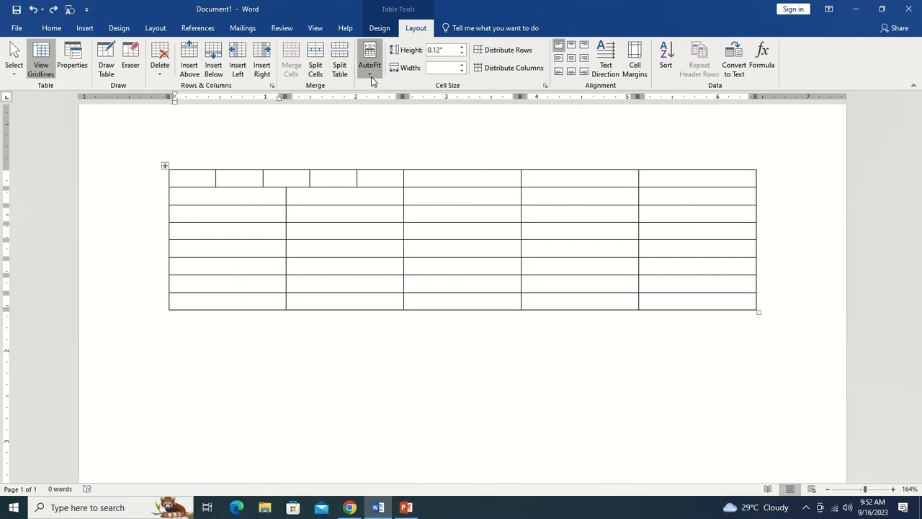
# Review the AutoFit options without applying any.
pyautogui.click(369, 80)
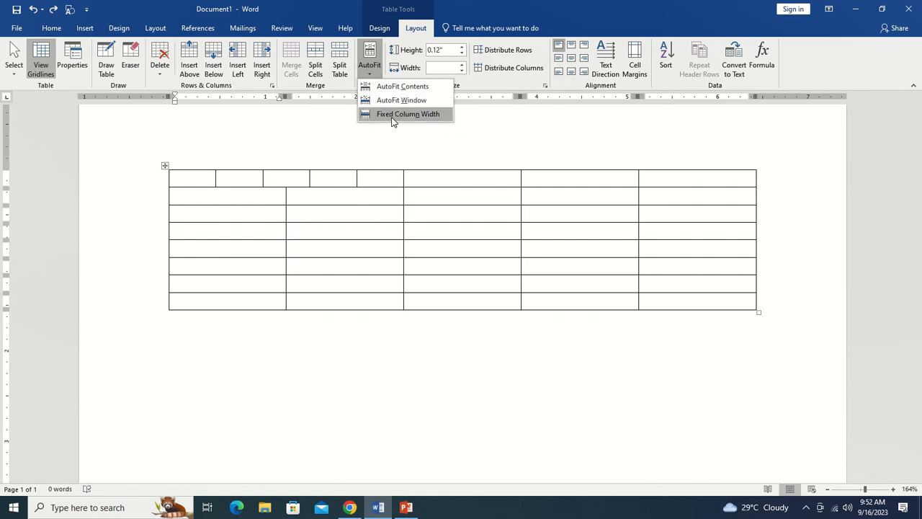
pyautogui.click(504, 167)
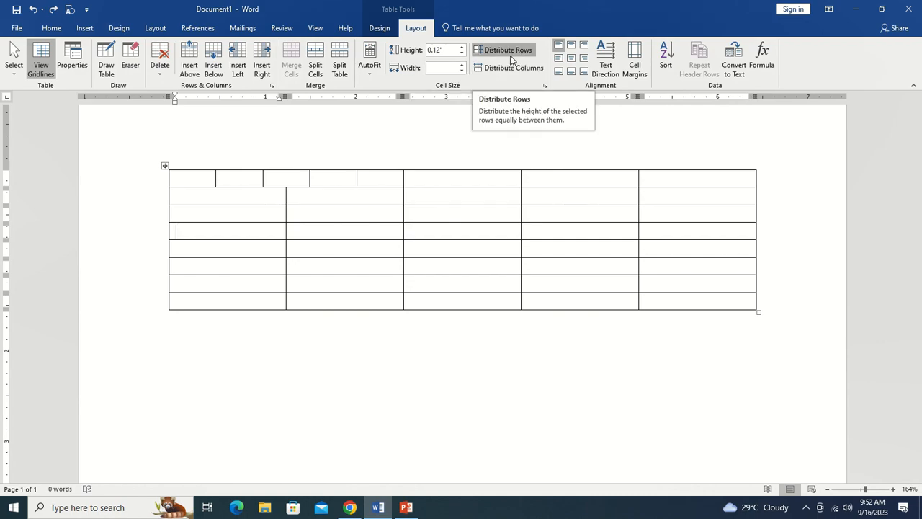
# Increase the second row's height to 0.4 inches, then distribute all rows evenly.
pyautogui.click(229, 196)
pyautogui.click(462, 47)
pyautogui.click(461, 47)
pyautogui.click(462, 48)
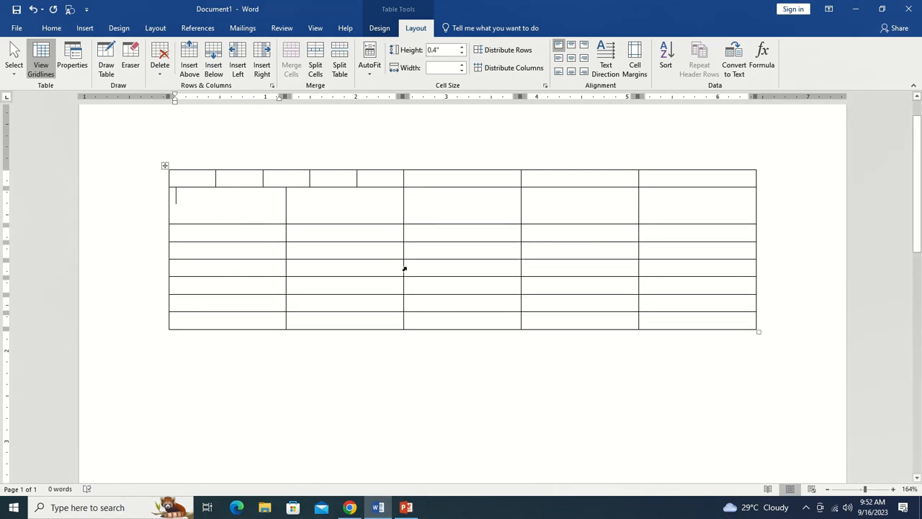
pyautogui.click(512, 50)
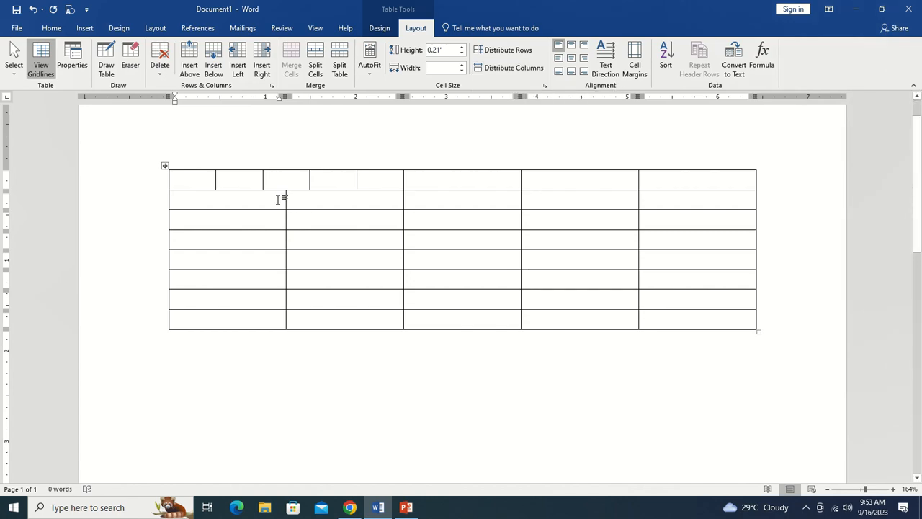
# Enter the column headers name, eng and Top[ across the second row.
pyautogui.write('name')
pyautogui.press('Tab')
pyautogui.write('en')
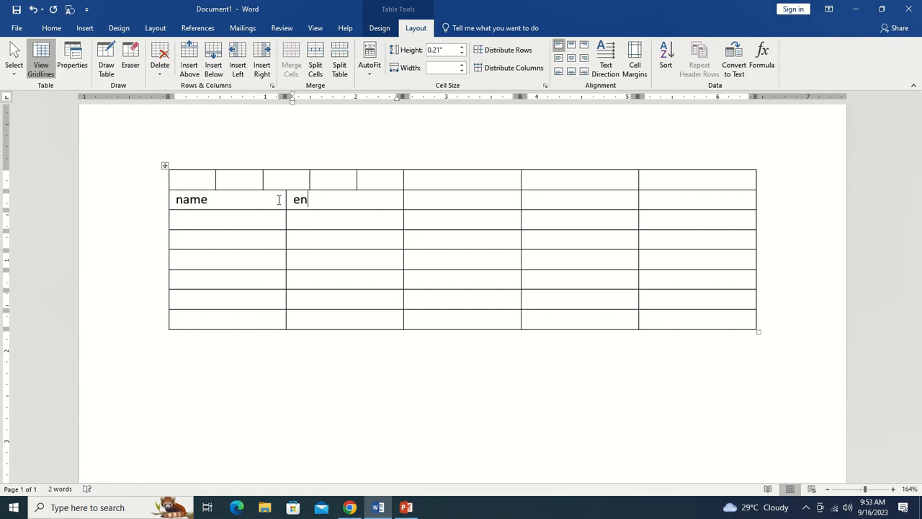
pyautogui.write('g')
pyautogui.press('Tab')
pyautogui.write('Top')
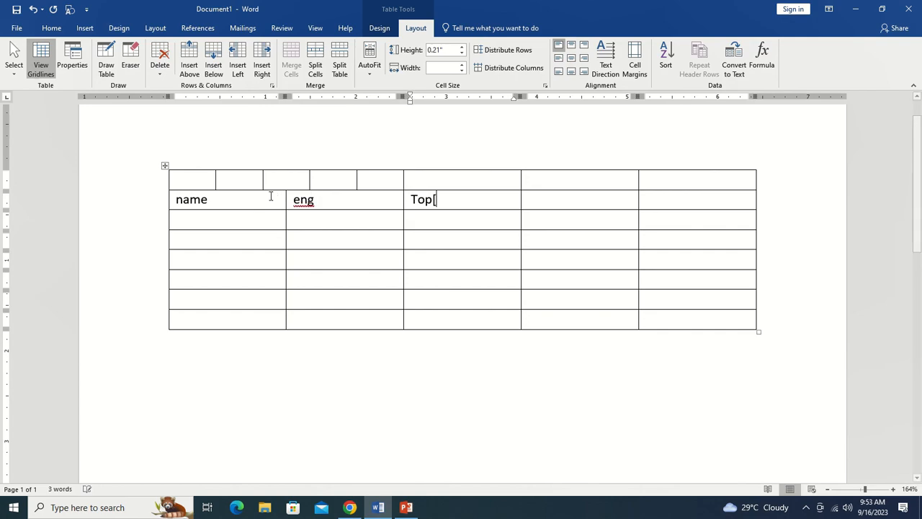
# Select the three header cells and align their text middle right.
pyautogui.moveTo(211, 199); pyautogui.dragTo(427, 201)
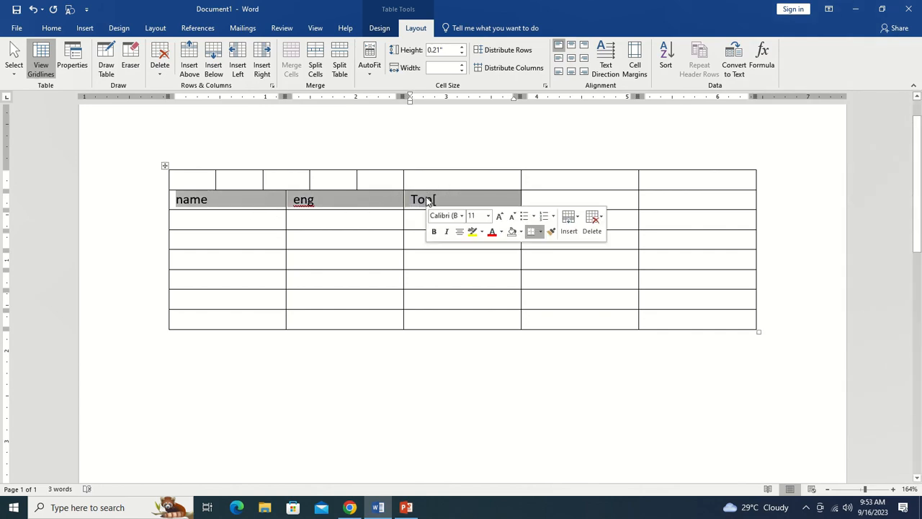
pyautogui.click(573, 58)
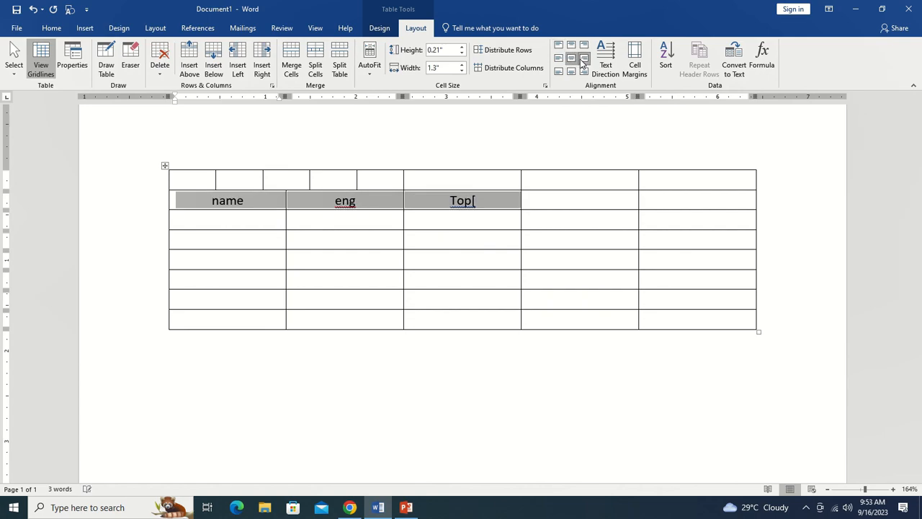
pyautogui.click(583, 58)
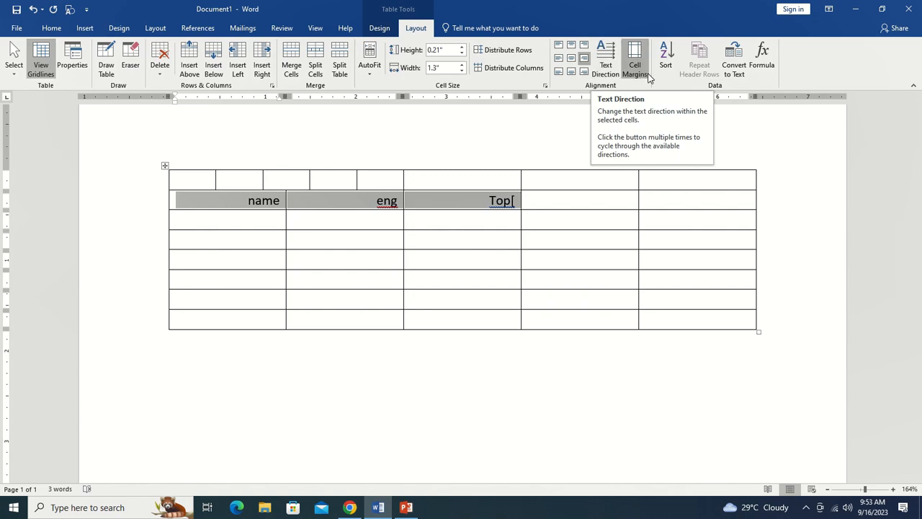
# Open the Cell Margins table options and close them without changes.
pyautogui.click(643, 72)
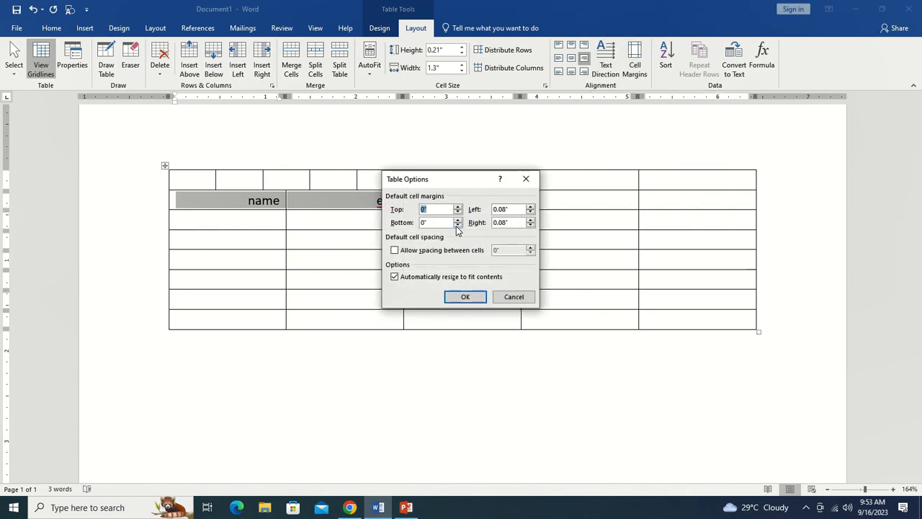
pyautogui.click(526, 179)
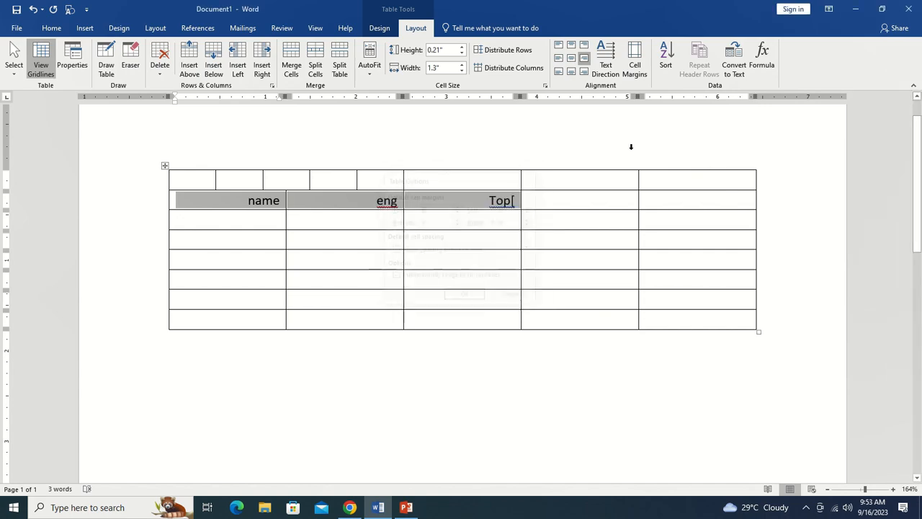
# Enter four student names down the first column below the header row.
pyautogui.click(256, 224)
pyautogui.write('ooja')
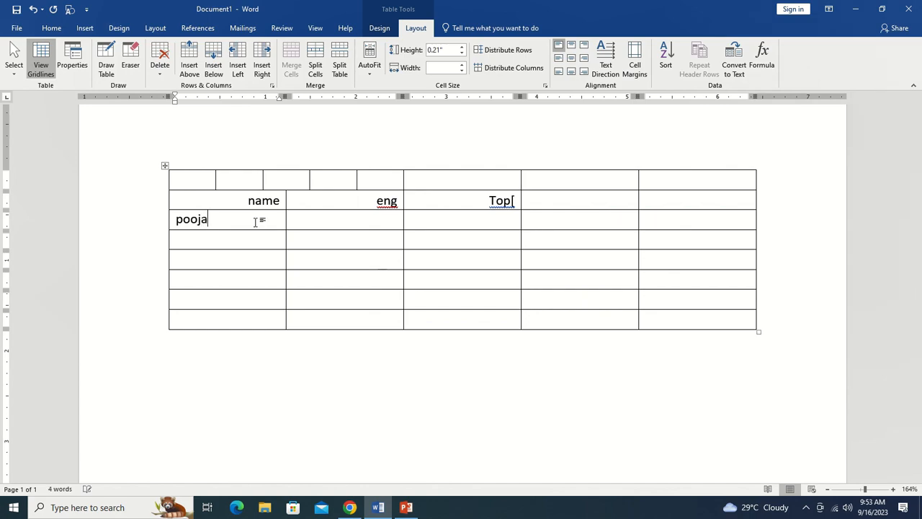
pyautogui.press('Down')
pyautogui.write('heena')
pyautogui.press('Down')
pyautogui.write('meegha')
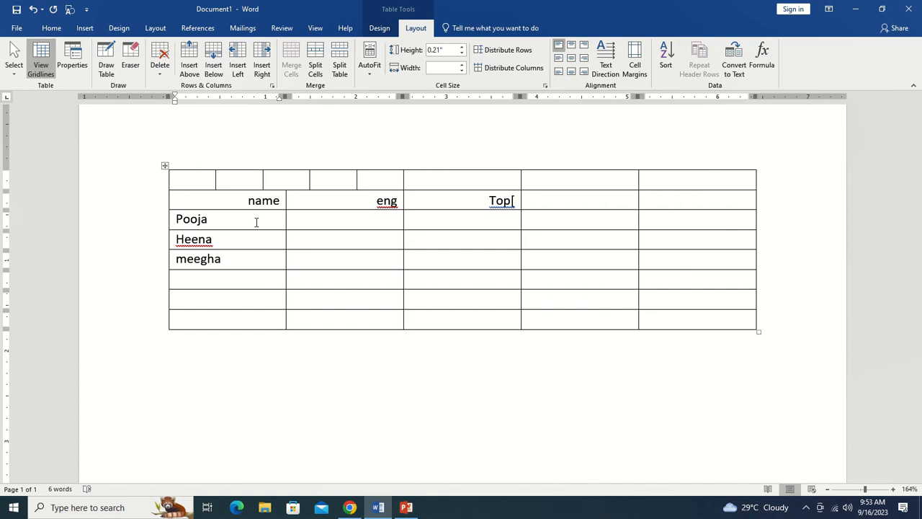
pyautogui.press('Down')
pyautogui.write('dee0o')
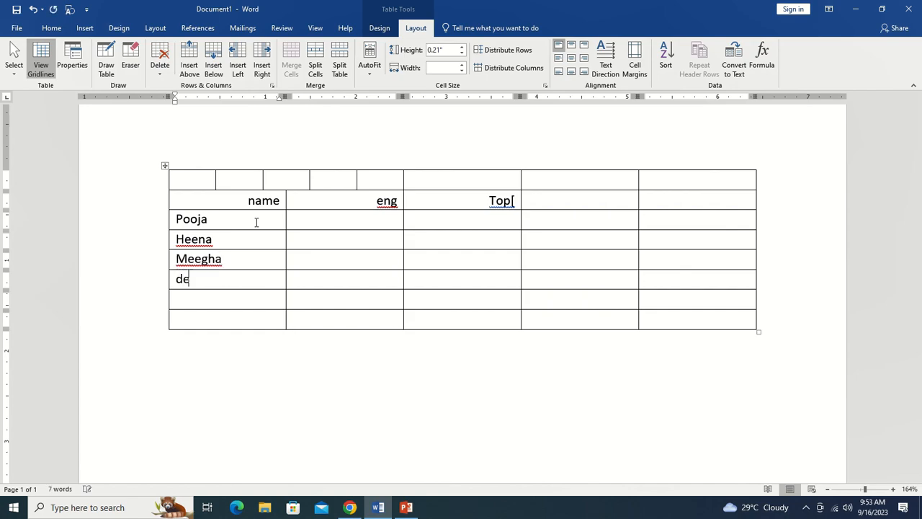
pyautogui.press('BackSpace')
pyautogui.press('BackSpace')
pyautogui.write('pa')
# Select the names and sort them ascending by Column 1 as text.
pyautogui.moveTo(177, 217); pyautogui.dragTo(204, 284)
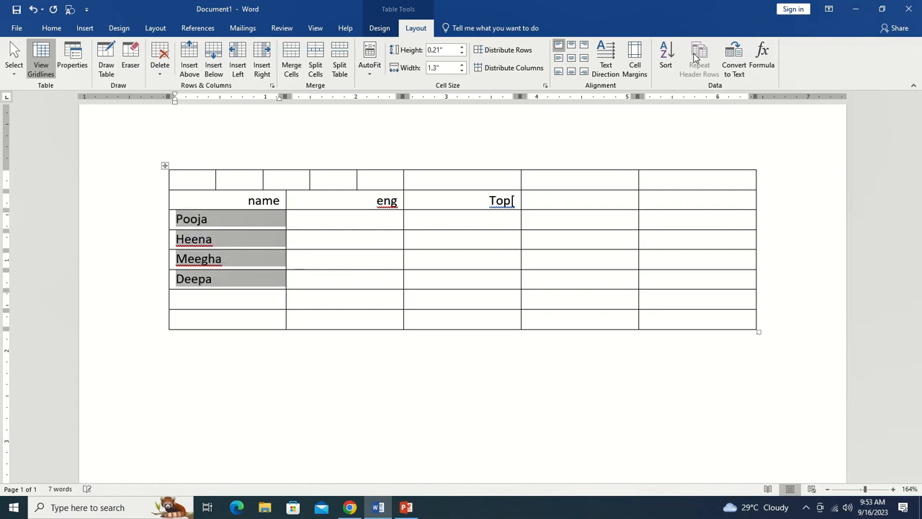
pyautogui.click(666, 61)
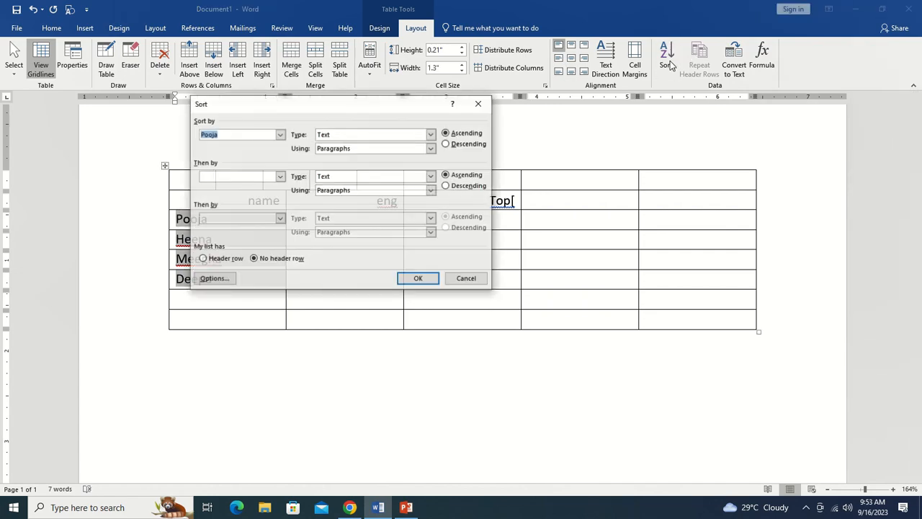
pyautogui.click(281, 135)
pyautogui.click(272, 146)
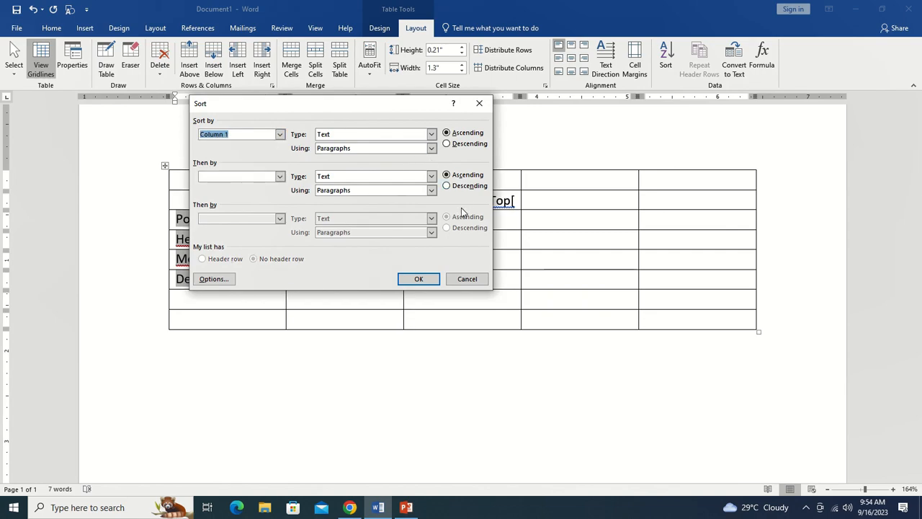
pyautogui.click(419, 278)
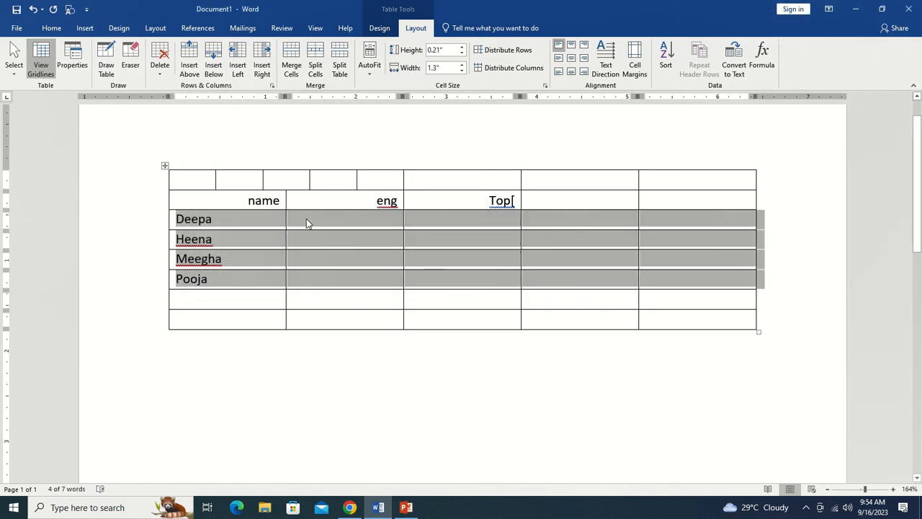
# Enter the marks 45, 44 and 52 in the first student's row.
pyautogui.click(325, 219)
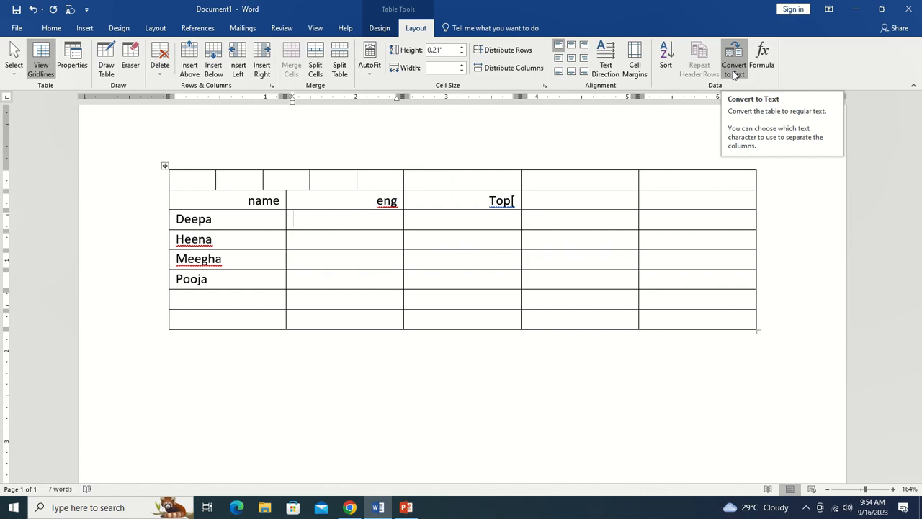
pyautogui.write('45')
pyautogui.press('Tab')
pyautogui.write('44')
pyautogui.press('Tab')
pyautogui.write('52')
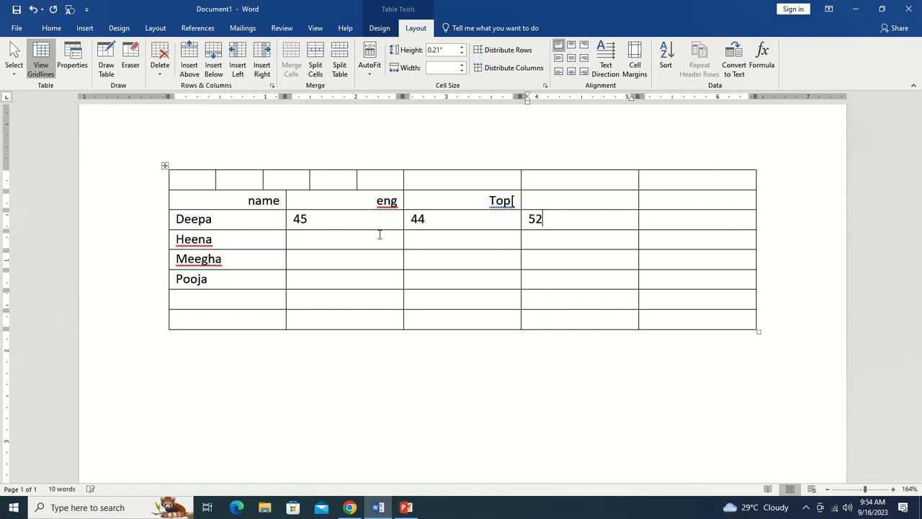
# Insert a =SUM(LEFT) formula in the last cell of that row.
pyautogui.click(671, 223)
pyautogui.click(762, 62)
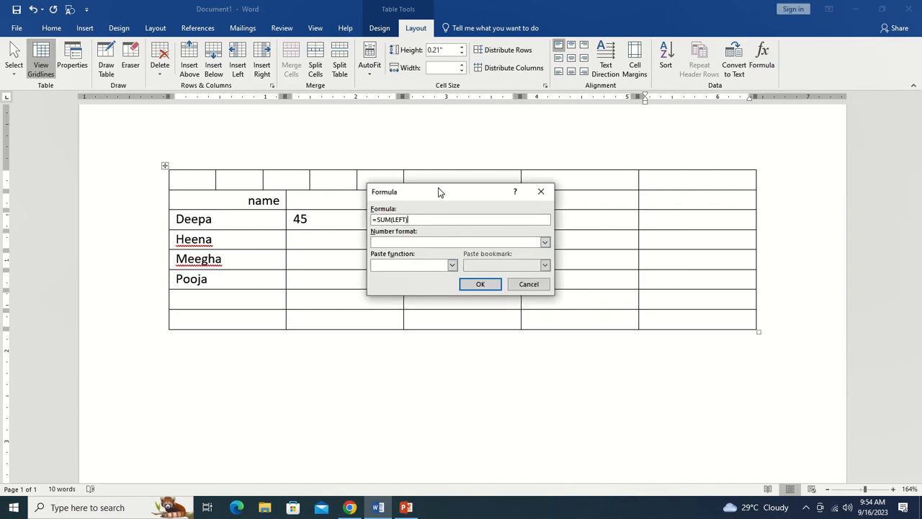
pyautogui.moveTo(437, 191); pyautogui.dragTo(444, 96)
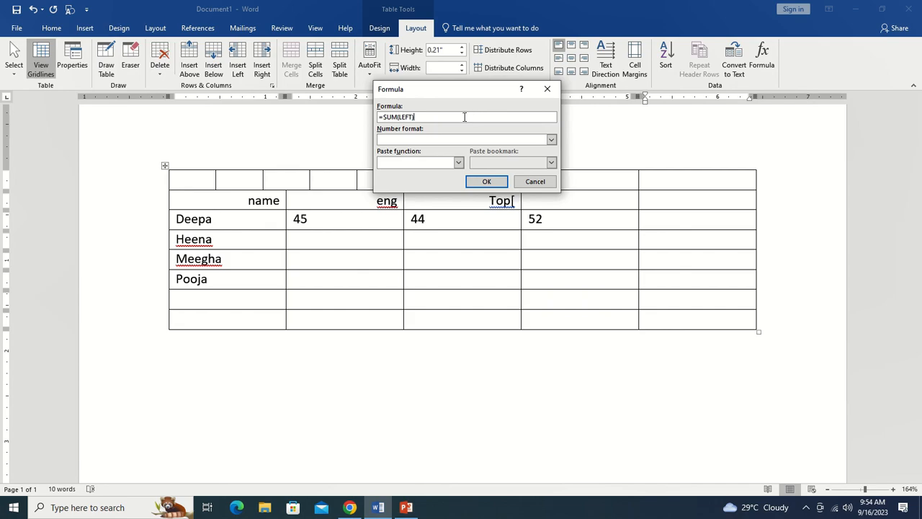
pyautogui.click(502, 181)
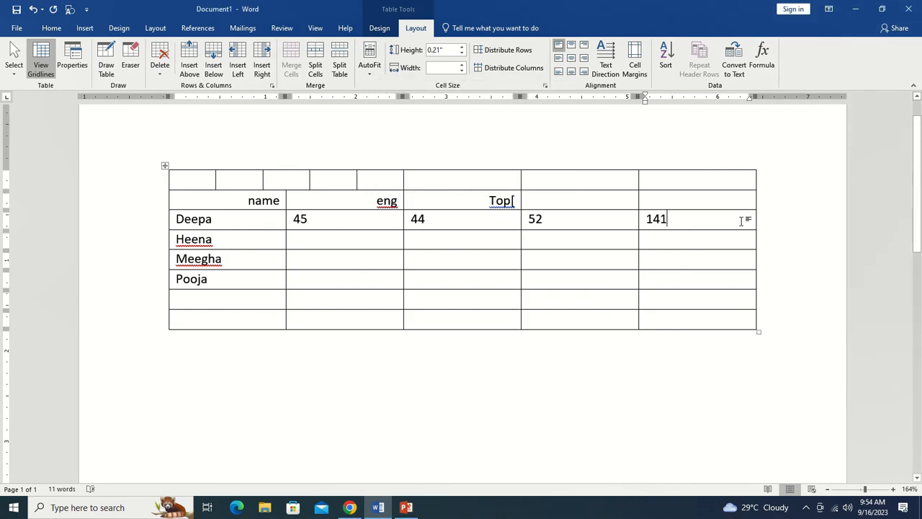
# Browse the Quick Tables gallery of built-in table templates.
pyautogui.click(81, 29)
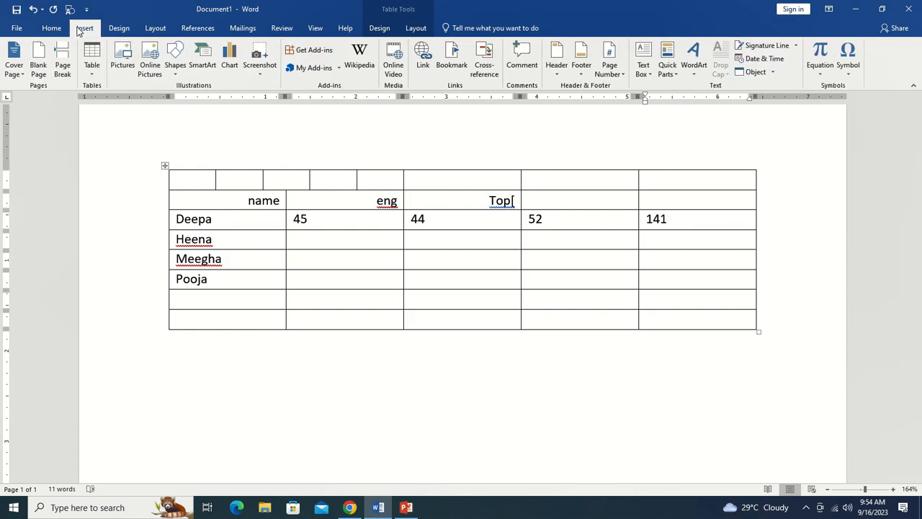
pyautogui.click(91, 64)
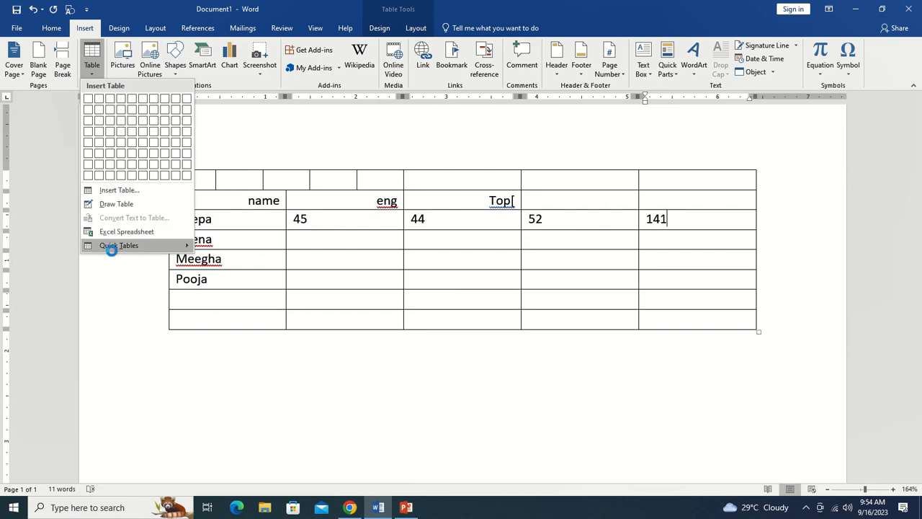
pyautogui.moveTo(112, 248)
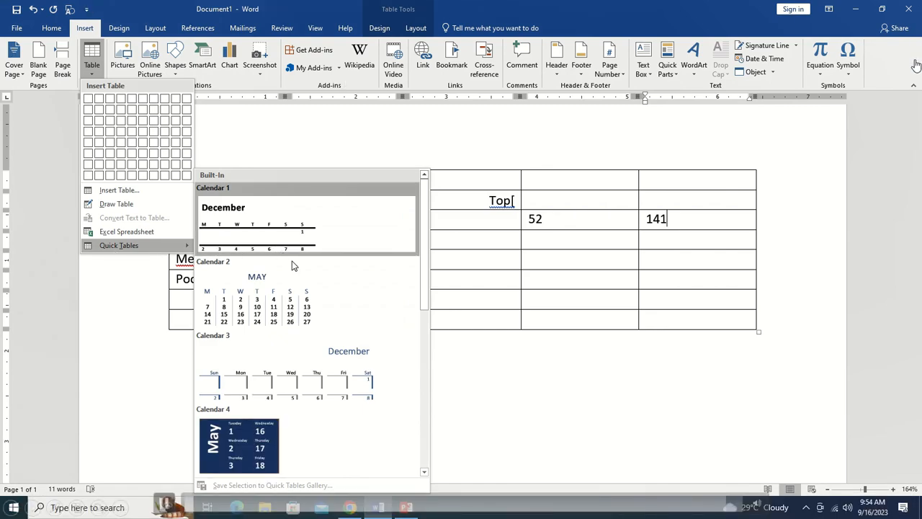
pyautogui.scroll(-5, 335, 282)
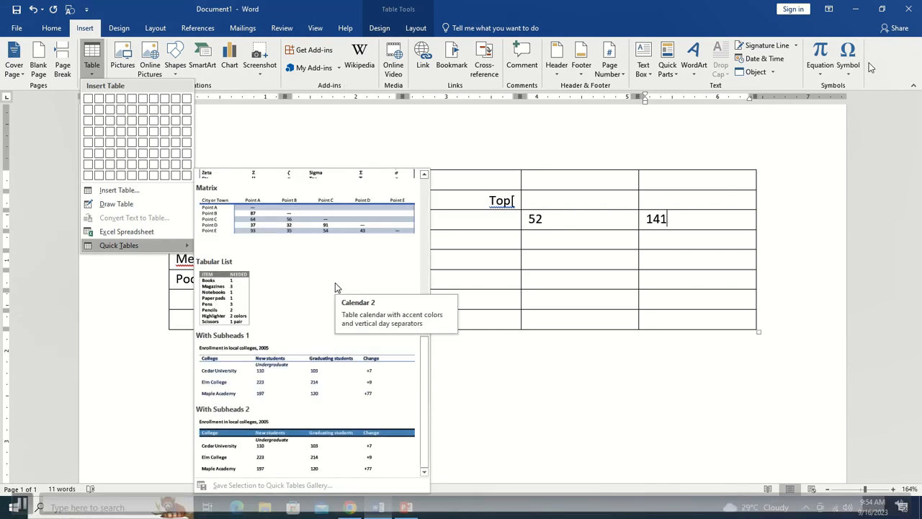